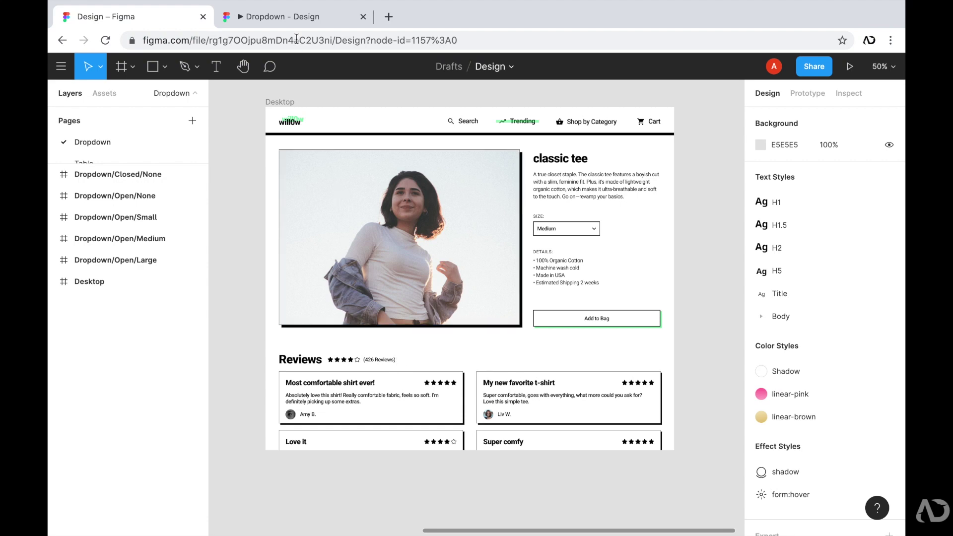
# Switch to the running prototype preview of the classic tee product page with its Size dropdown
pyautogui.click(292, 17)
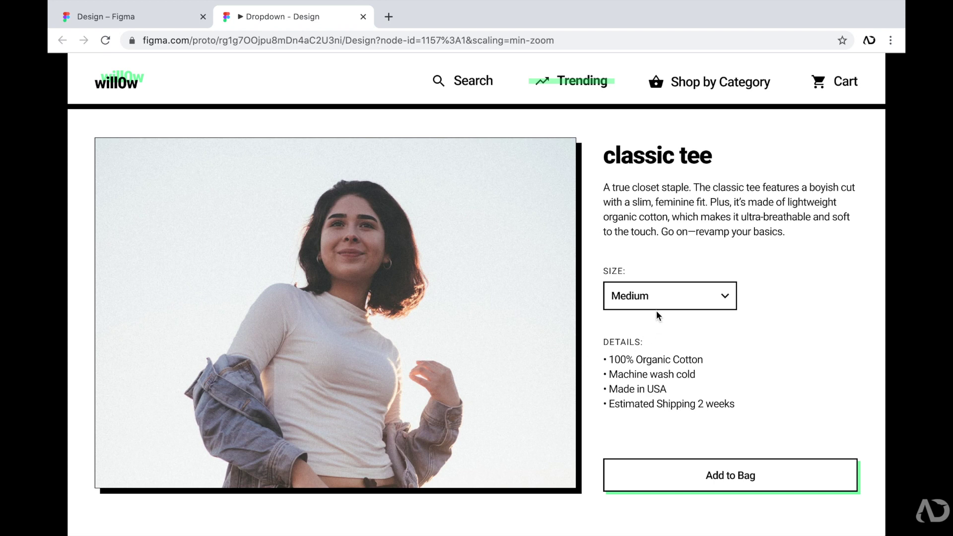
# Return to the design file and pan to the Dropdown/Open Small, Medium and Large frames
pyautogui.click(149, 18)
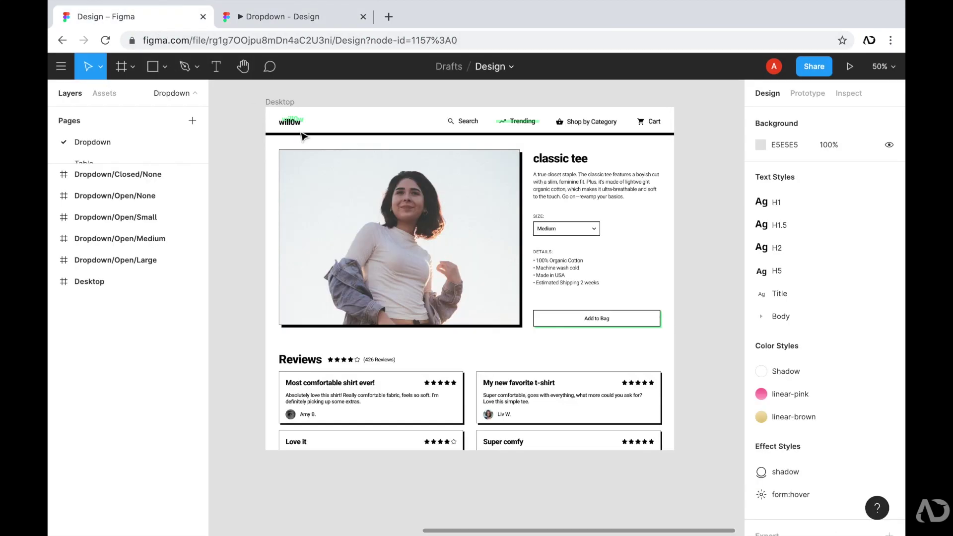
pyautogui.scroll(5, 685, 211)
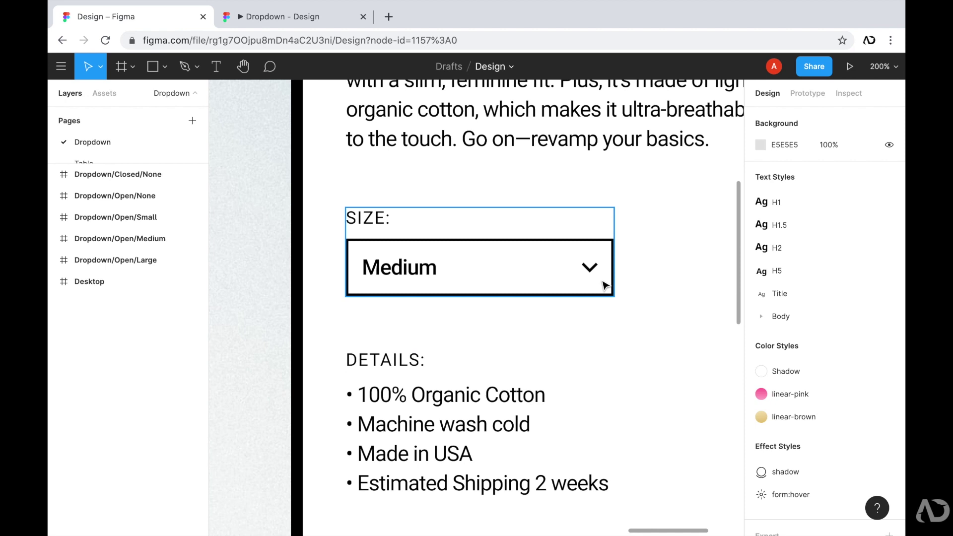
pyautogui.scroll(-5, 654, 278)
pyautogui.hscroll(-10, 654, 278)
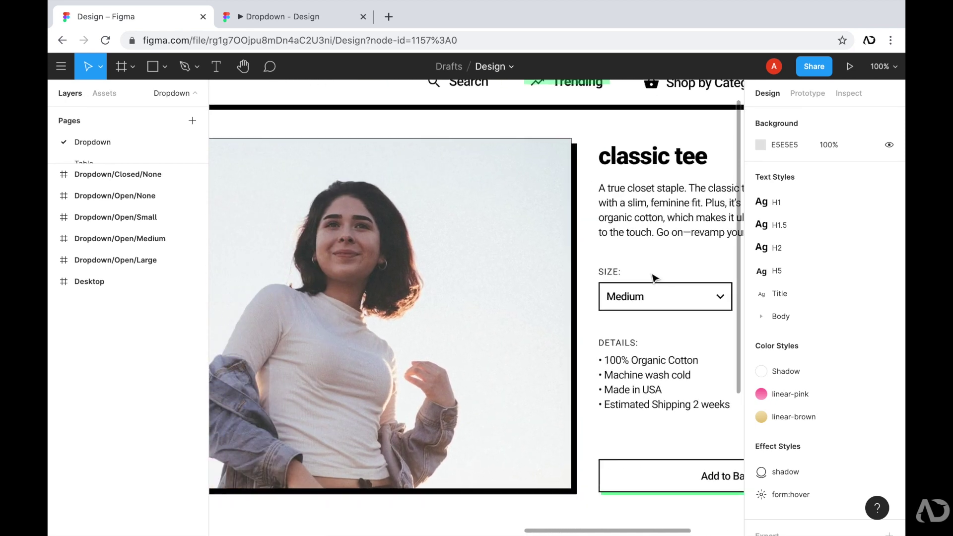
pyautogui.hscroll(-8, 653, 278)
pyautogui.scroll(-3, 653, 278)
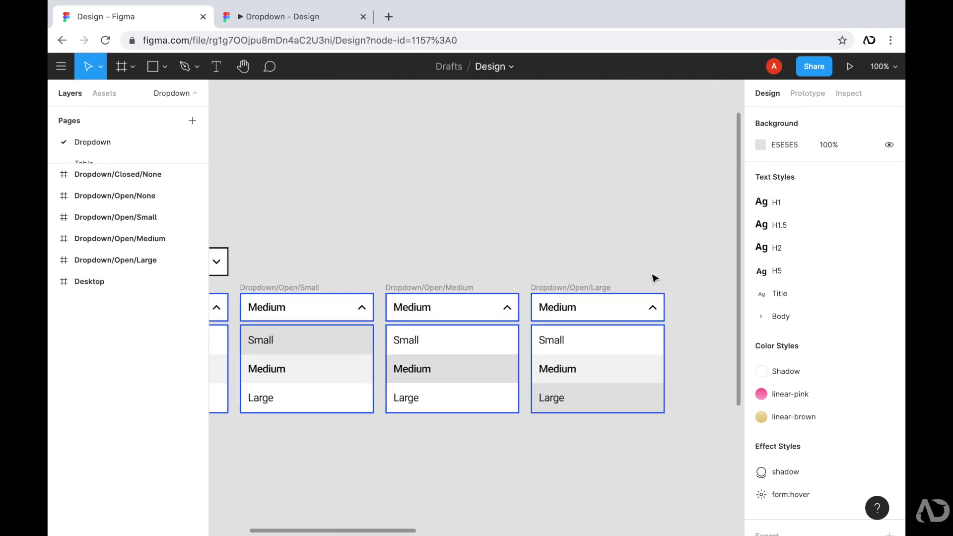
# Hide and restore the editor UI, then select the 200×43 Dropdown/Closed/None frame
pyautogui.hotkey('ctrl', '\\')
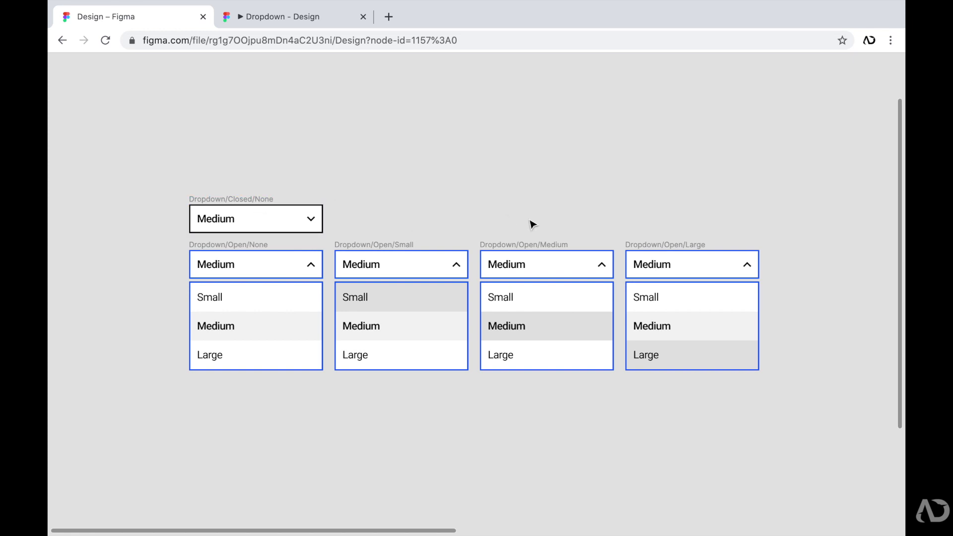
pyautogui.hotkey('ctrl', '\\')
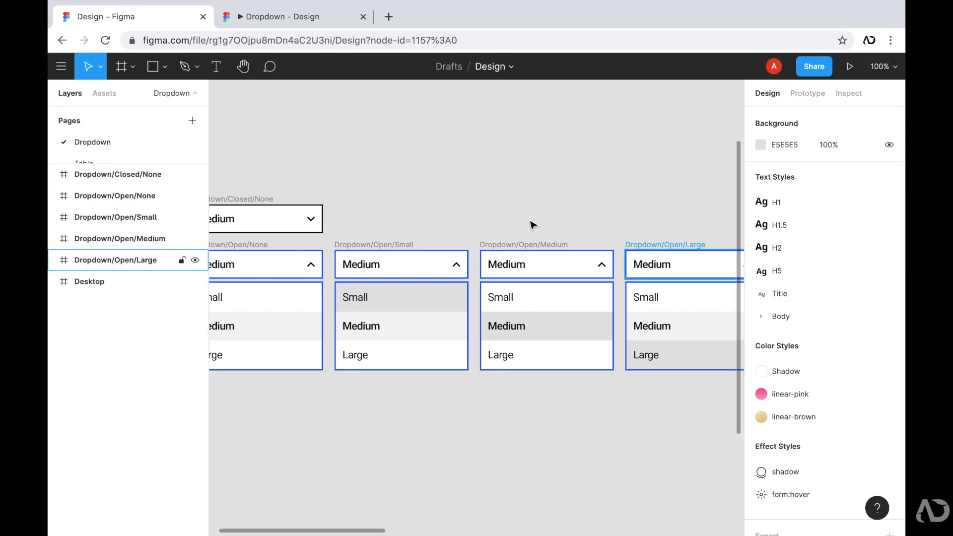
pyautogui.hscroll(-5, 532, 223)
pyautogui.click(388, 210)
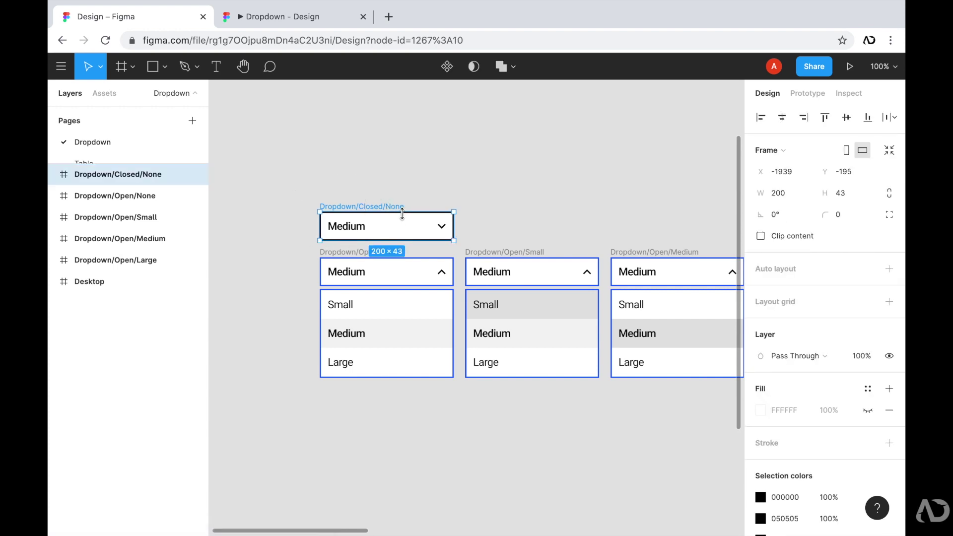
# Make Dropdown/Closed/None a component and add a second Closed, None variant
pyautogui.click(447, 68)
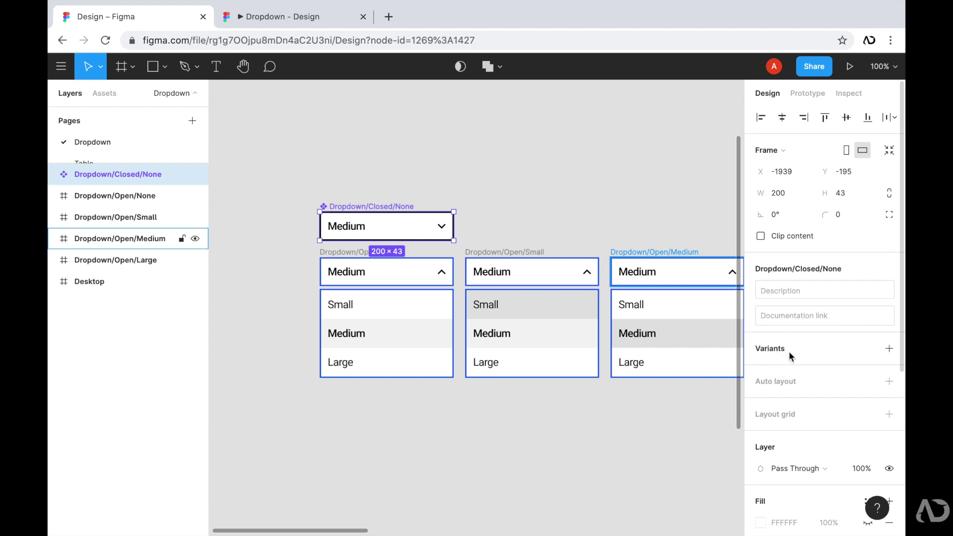
pyautogui.click(889, 349)
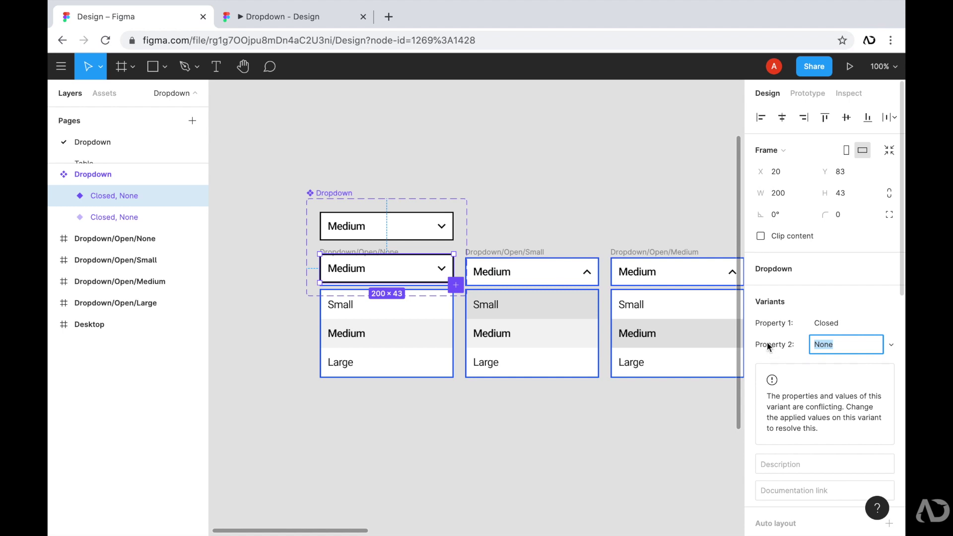
# Move the Dropdown component set upward and select its top Closed, None variant
pyautogui.click(771, 330)
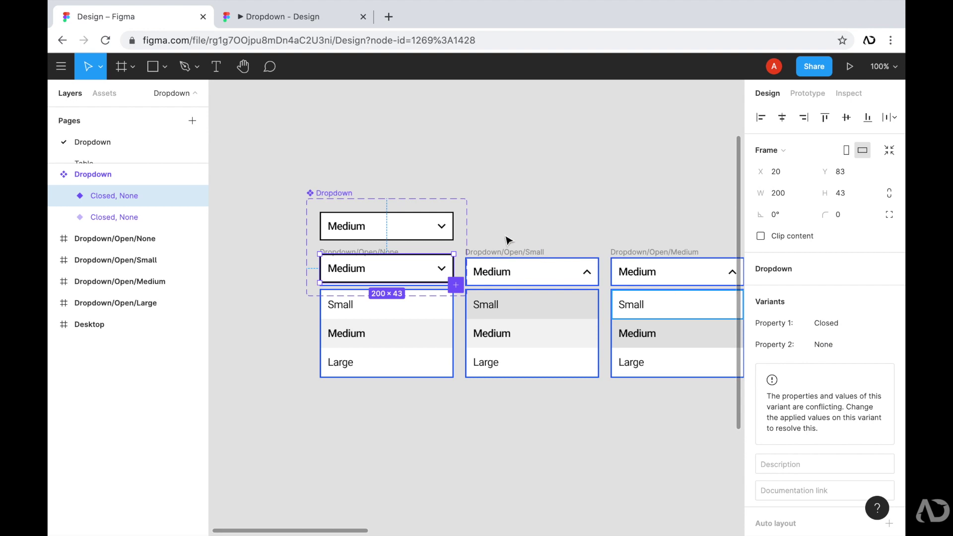
pyautogui.moveTo(344, 195); pyautogui.dragTo(344, 89)
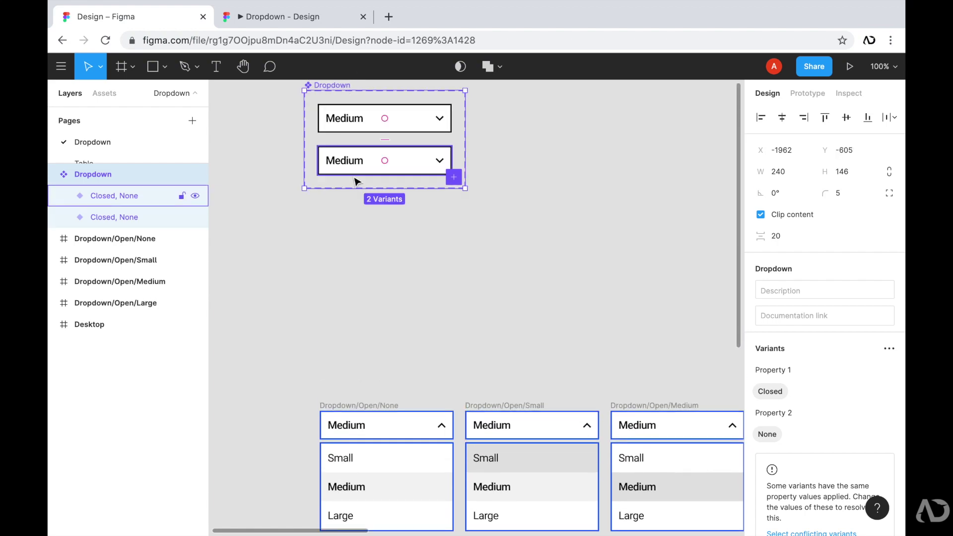
pyautogui.click(373, 230)
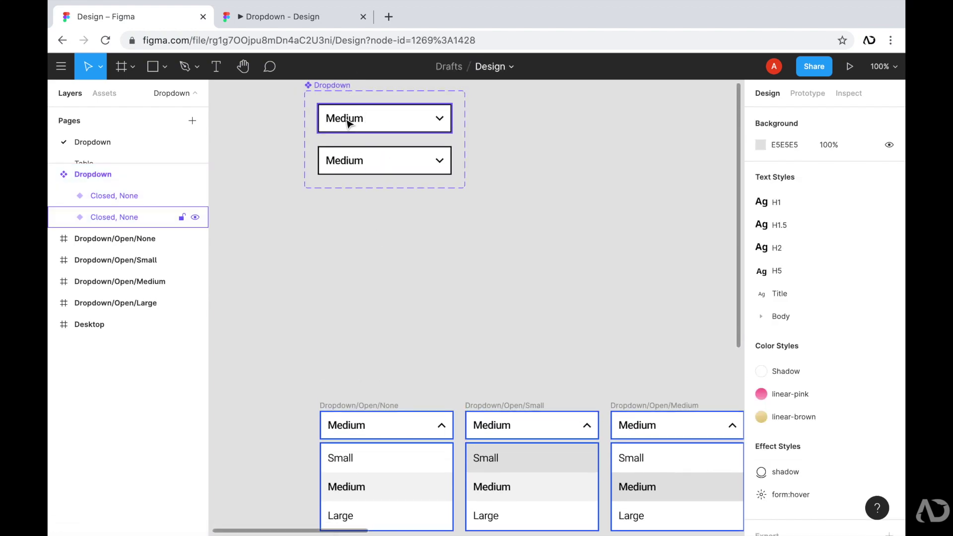
pyautogui.click(349, 123)
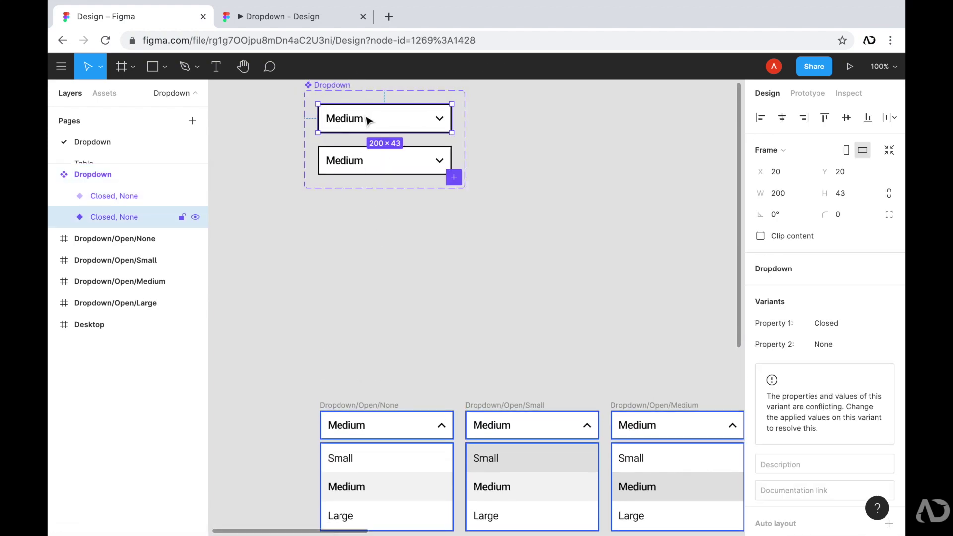
# Rename the top variant's properties from Property 1/Property 2 to State=Closed, Hover=None
pyautogui.doubleClick(129, 217)
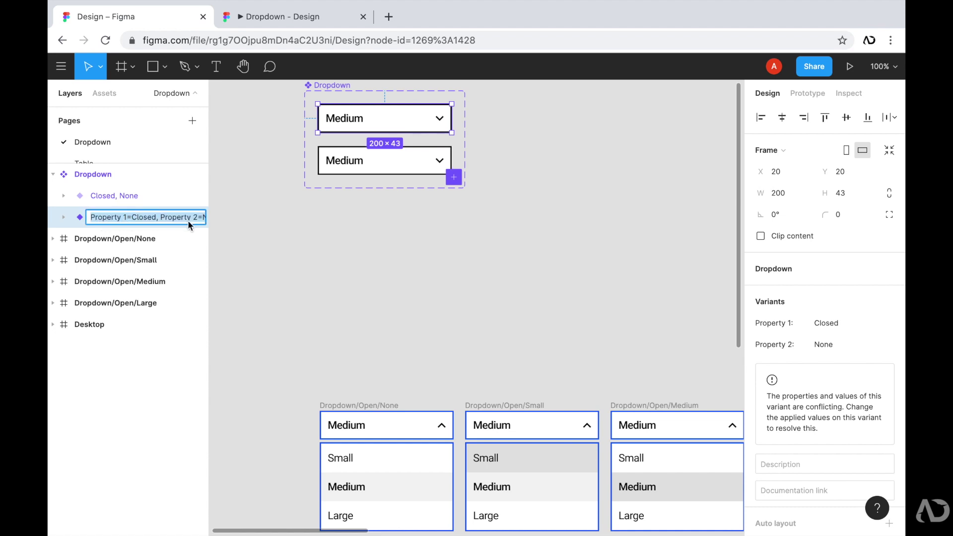
pyautogui.click(119, 217)
pyautogui.moveTo(126, 216); pyautogui.dragTo(88, 216)
pyautogui.write('State')
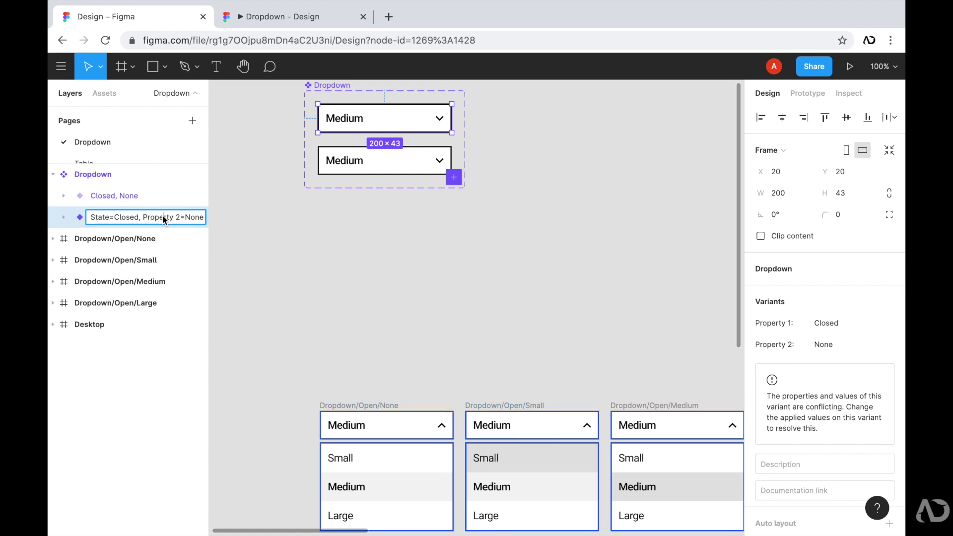
pyautogui.moveTo(180, 217); pyautogui.dragTo(144, 225)
pyautogui.write('Hover')
pyautogui.click(545, 299)
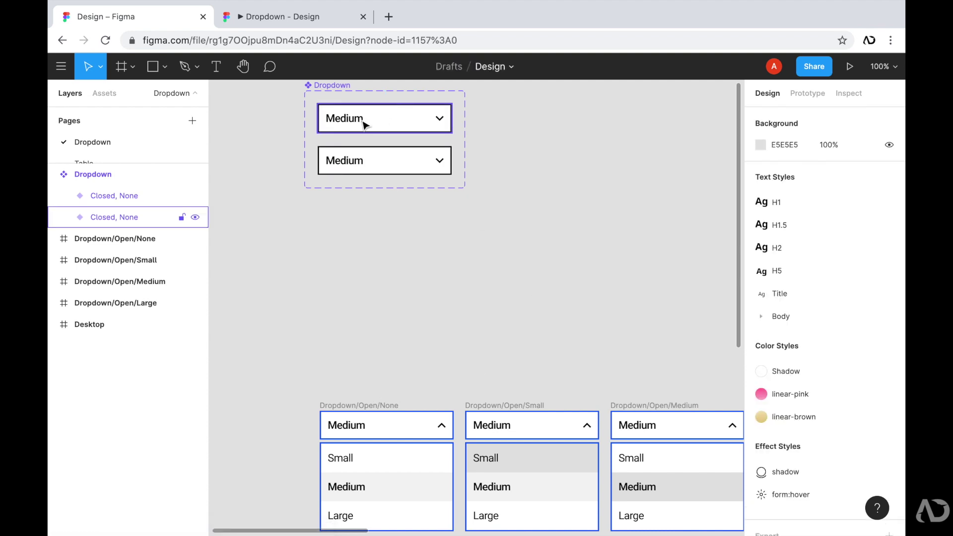
# Select the Dropdown component set and enlarge it to make room for more variants
pyautogui.click(385, 118)
pyautogui.click(381, 164)
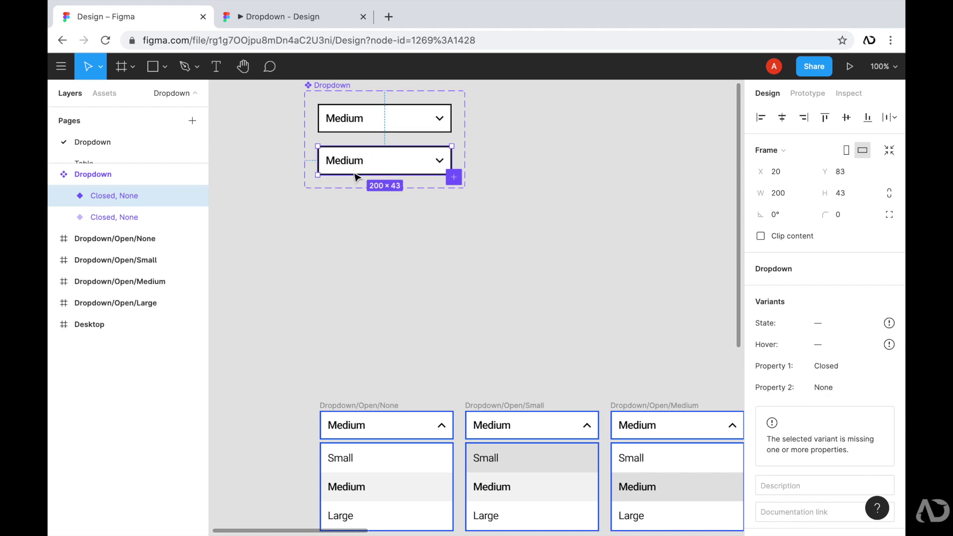
pyautogui.click(489, 214)
pyautogui.moveTo(490, 215); pyautogui.dragTo(708, 290)
pyautogui.hscroll(-3, 602, 347)
pyautogui.scroll(2, 602, 347)
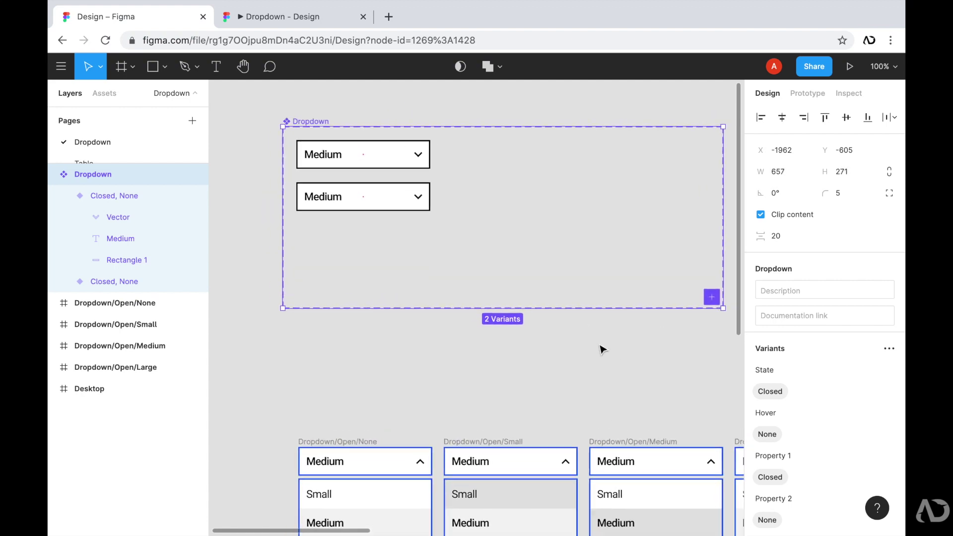
# Select all Dropdown/Open/None layers from Small to Selected, then select the second variant
pyautogui.doubleClick(389, 203)
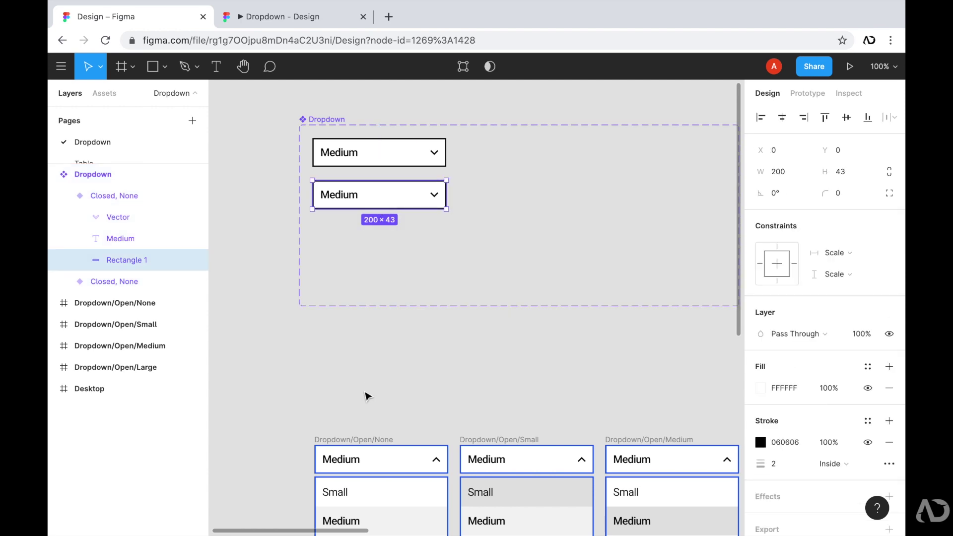
pyautogui.click(358, 441)
pyautogui.scroll(-3, 358, 441)
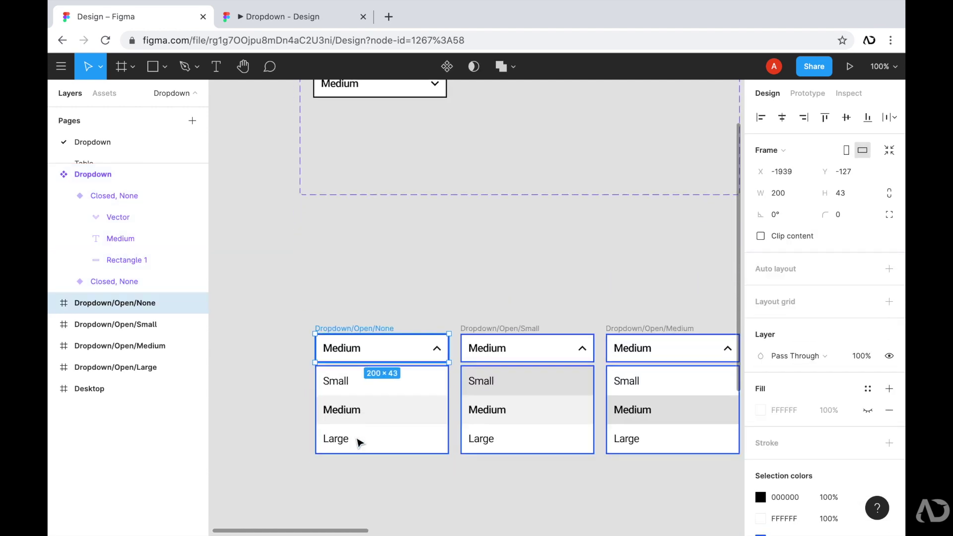
pyautogui.click(53, 302)
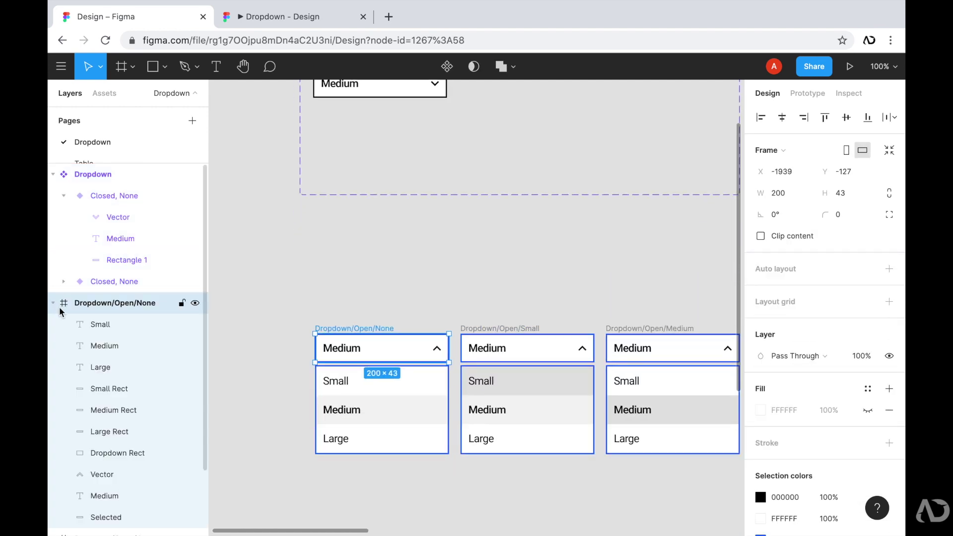
pyautogui.click(89, 324)
pyautogui.scroll(-2, 115, 446)
pyautogui.scroll(-1, 115, 446)
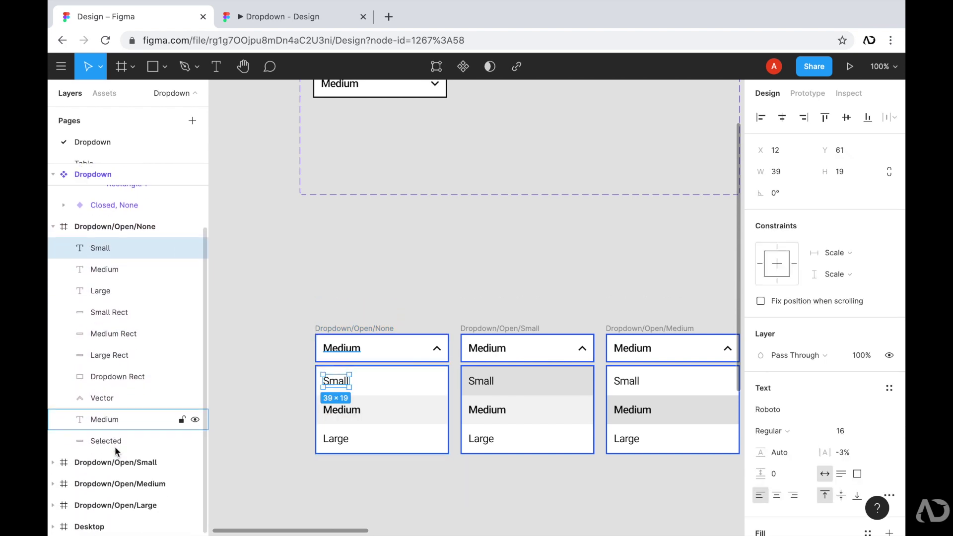
pyautogui.keyDown('shift'); pyautogui.click(114, 446); pyautogui.keyUp('shift')
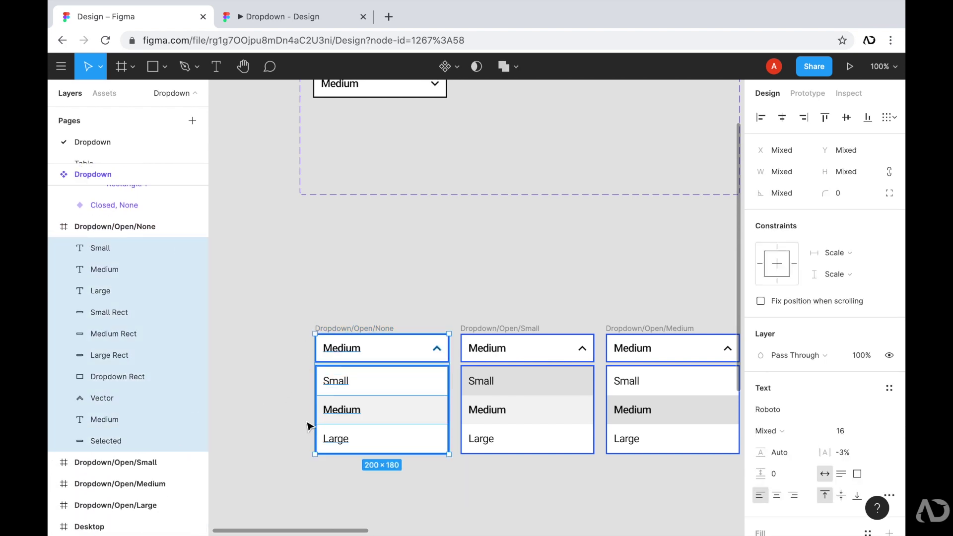
pyautogui.scroll(5, 330, 411)
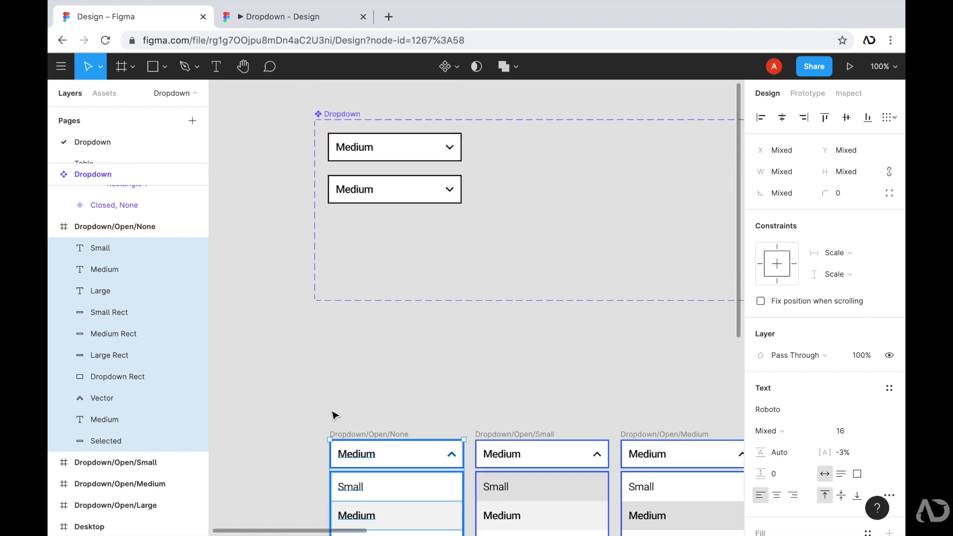
pyautogui.click(372, 271)
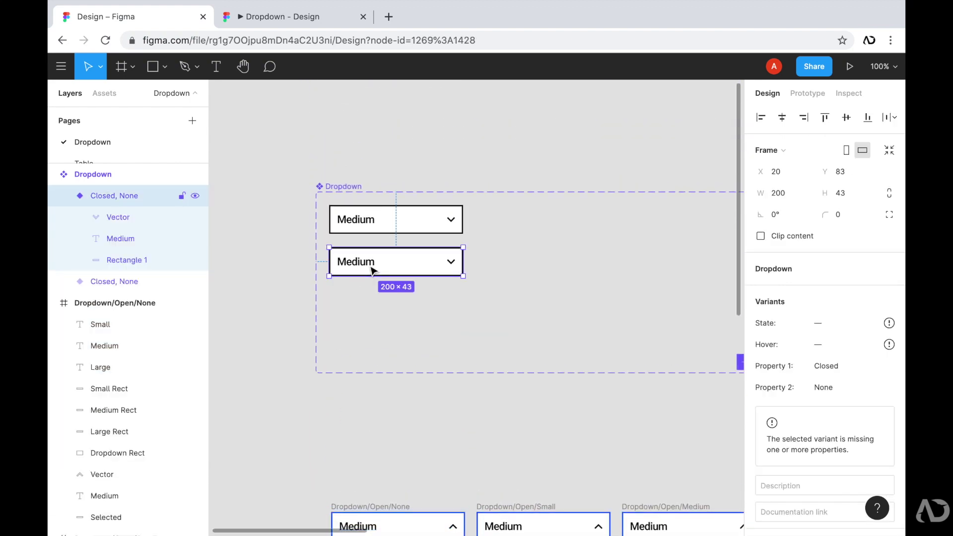
# Paste the option list into the second variant and delete its leftover closed-dropdown layers
pyautogui.hotkey('ctrl', 'v')
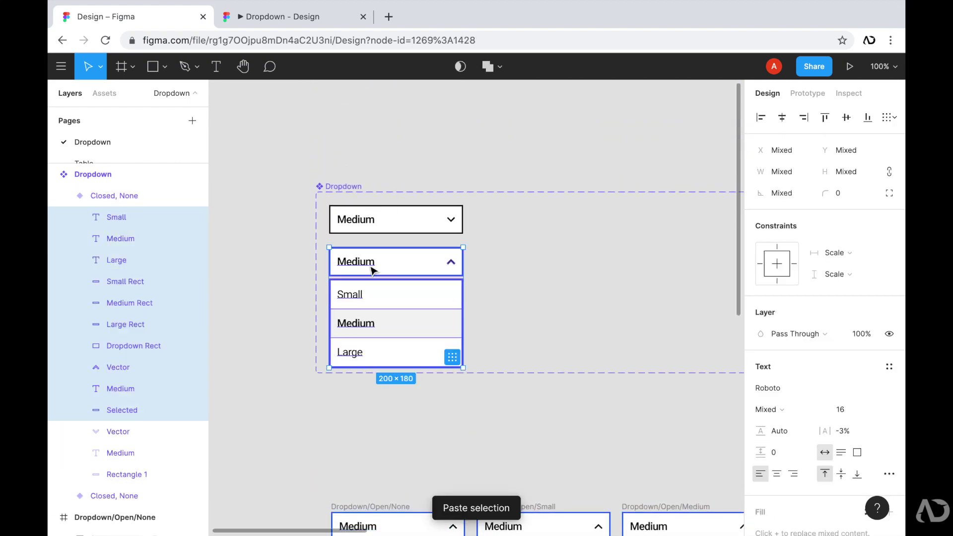
pyautogui.click(169, 432)
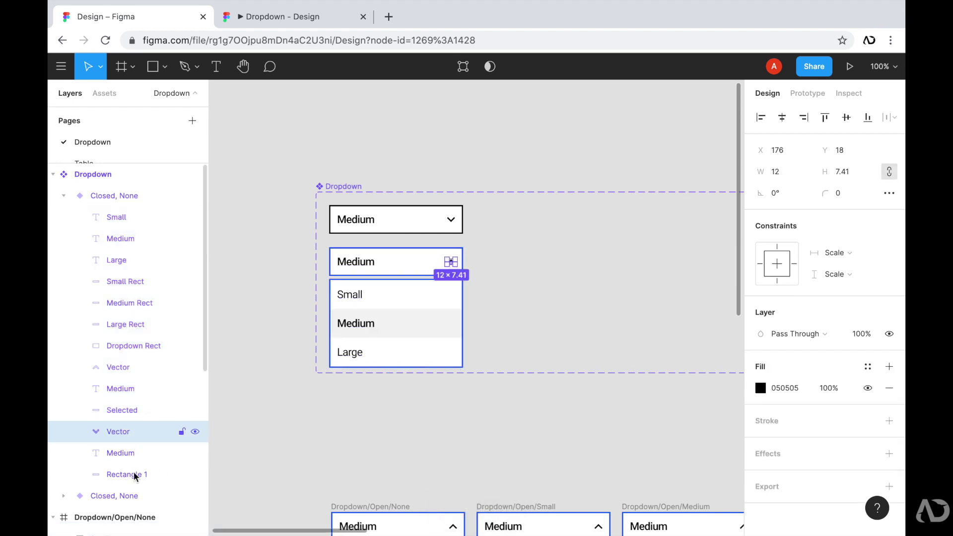
pyautogui.keyDown('shift'); pyautogui.click(134, 473); pyautogui.keyUp('shift')
pyautogui.press('Delete')
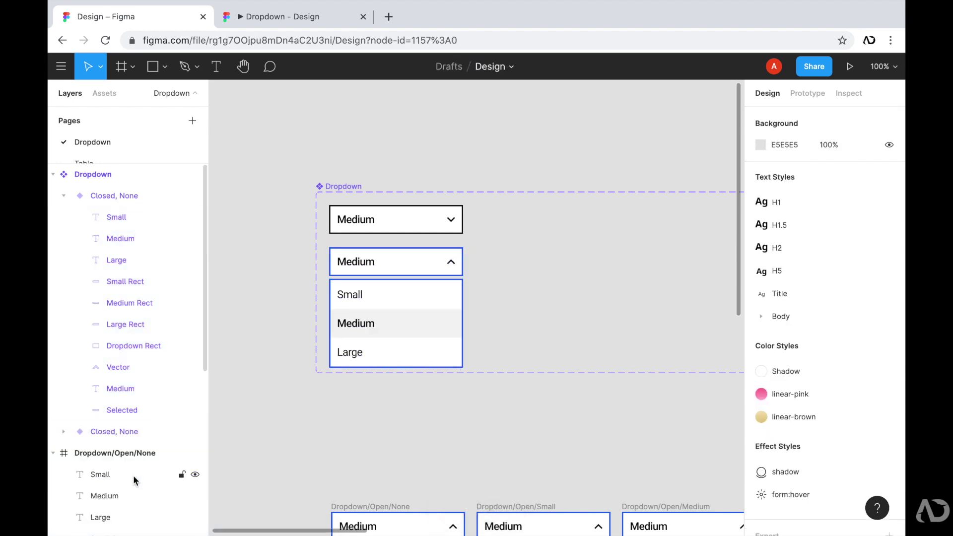
# Rename the open variant's properties to State=Open, Hover=None
pyautogui.click(395, 257)
pyautogui.doubleClick(99, 196)
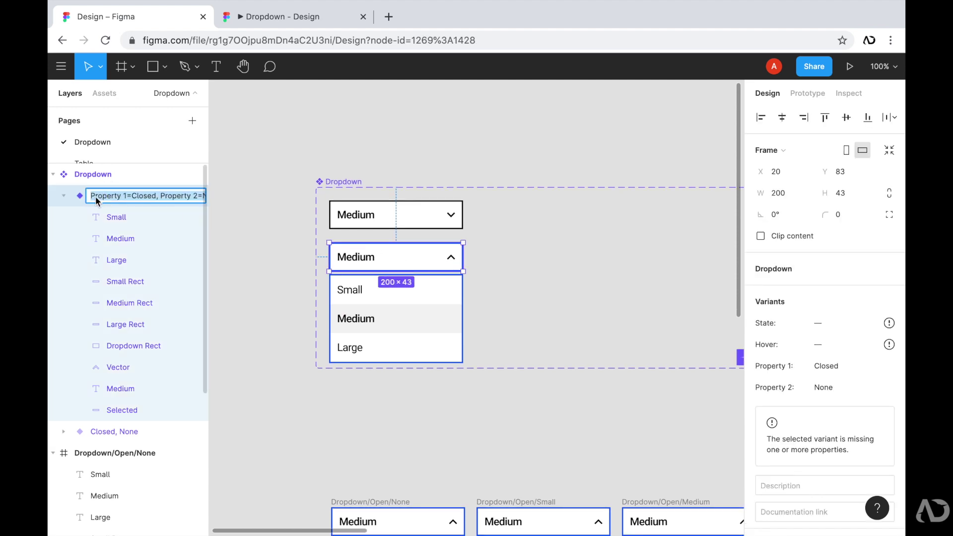
pyautogui.write('State=Open, Hover=None')
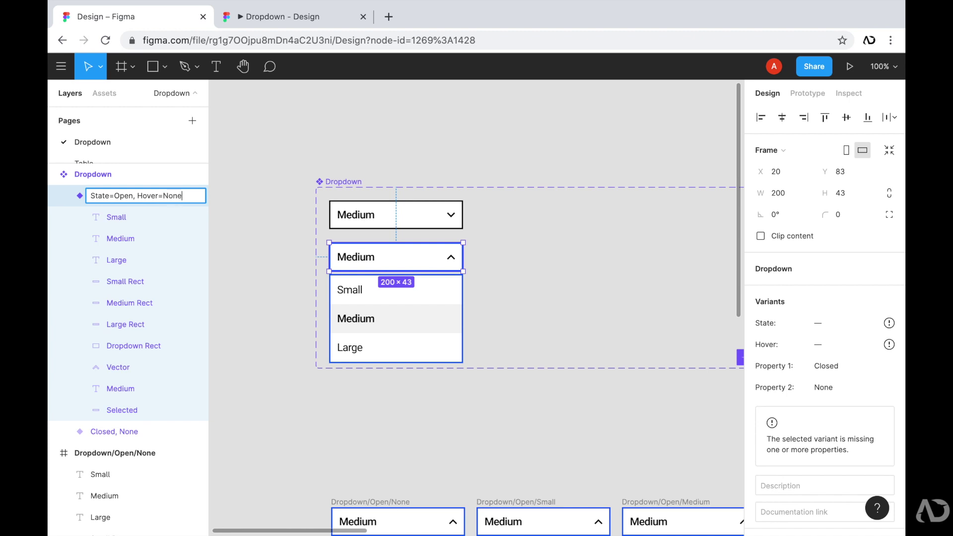
pyautogui.press('Return')
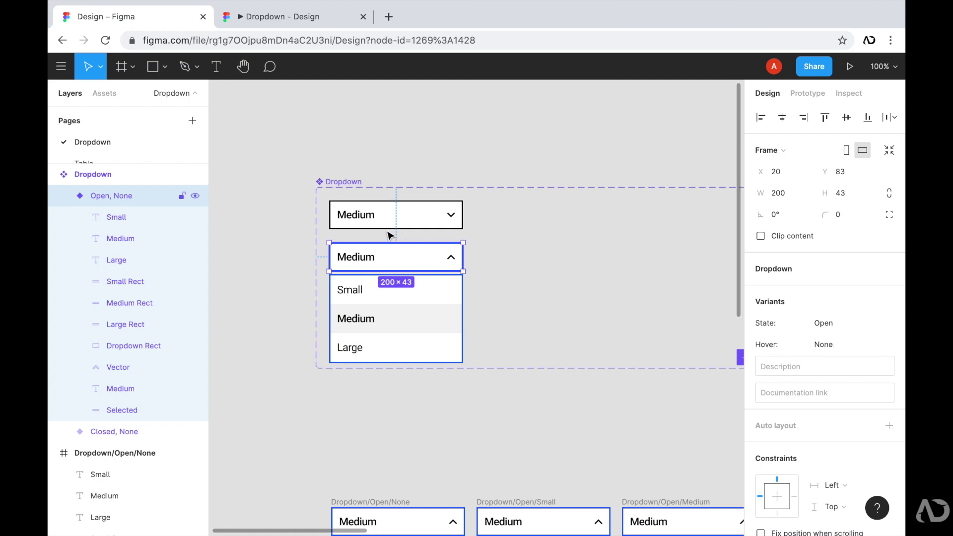
# Add another Open, None variant to the Dropdown set
pyautogui.hscroll(2, 425, 254)
pyautogui.scroll(-1, 424, 254)
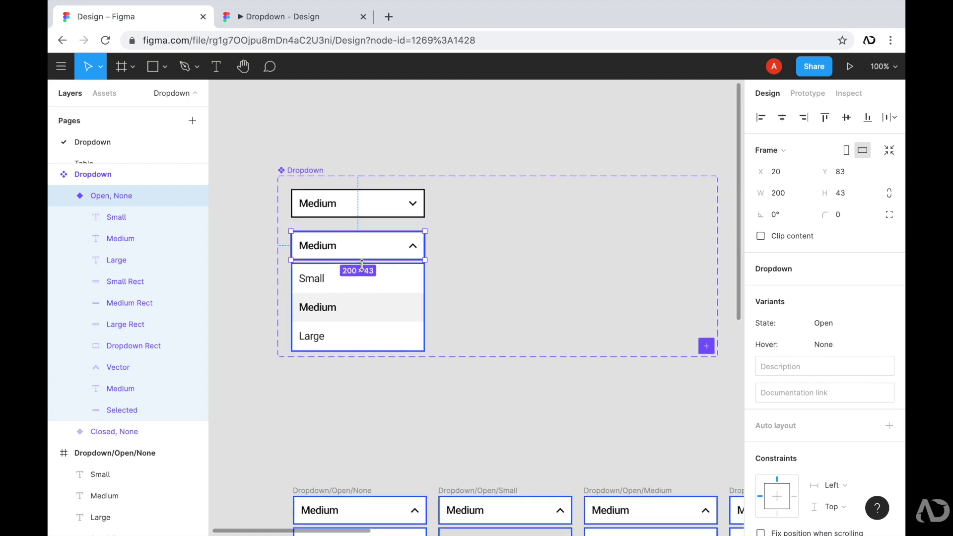
pyautogui.hscroll(1, 365, 270)
pyautogui.scroll(1, 365, 270)
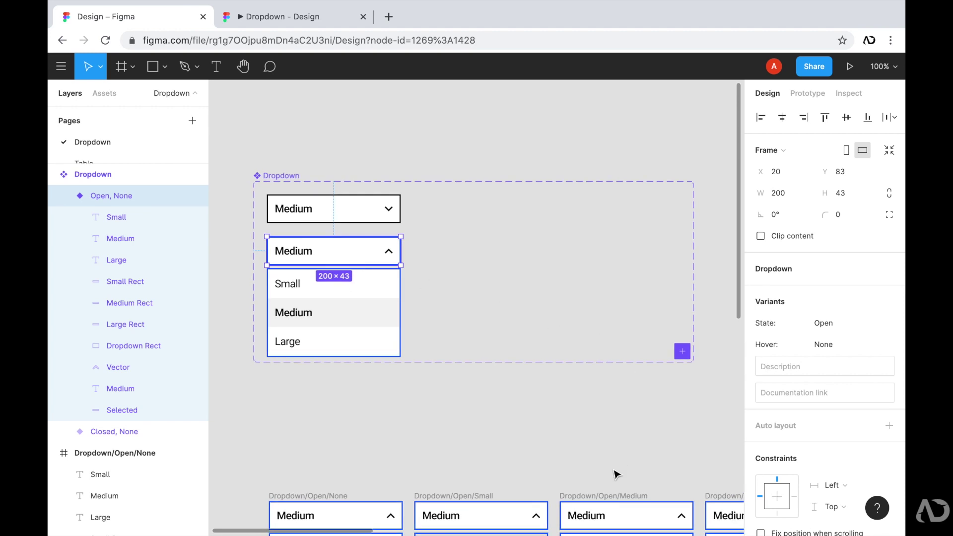
pyautogui.scroll(-6, 525, 458)
pyautogui.hscroll(1, 525, 458)
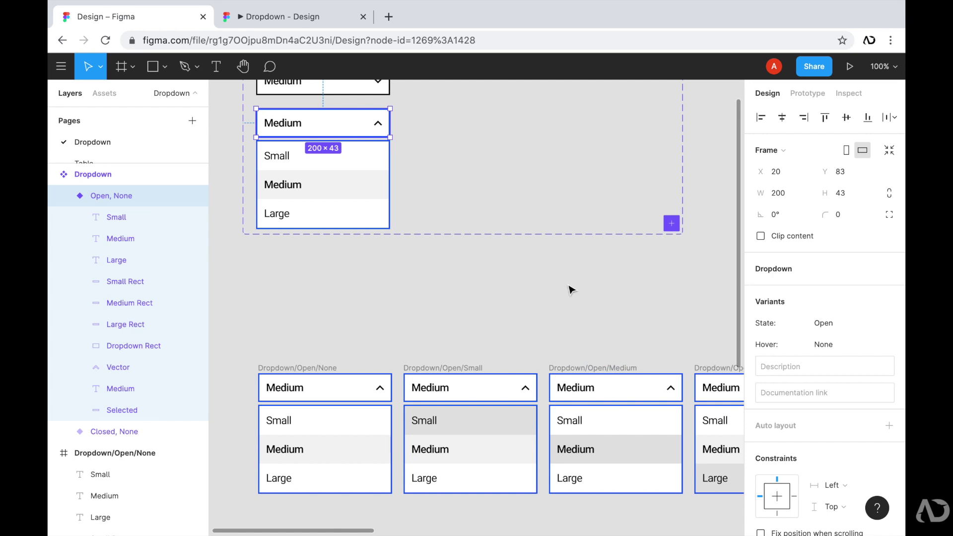
pyautogui.scroll(3, 571, 289)
pyautogui.scroll(1, 571, 290)
pyautogui.click(666, 313)
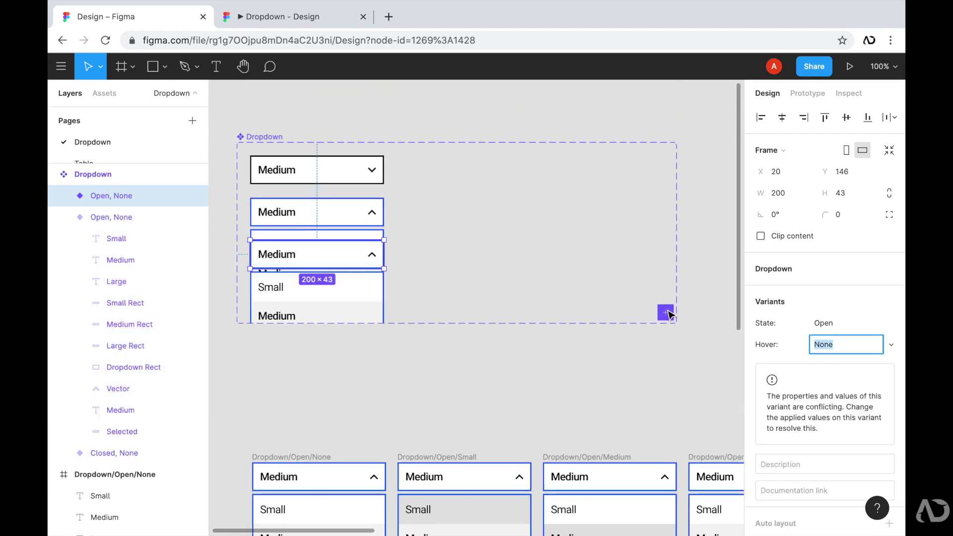
# Place the new variant beside the first open one and widen the Dropdown set
pyautogui.moveTo(367, 293); pyautogui.dragTo(506, 251)
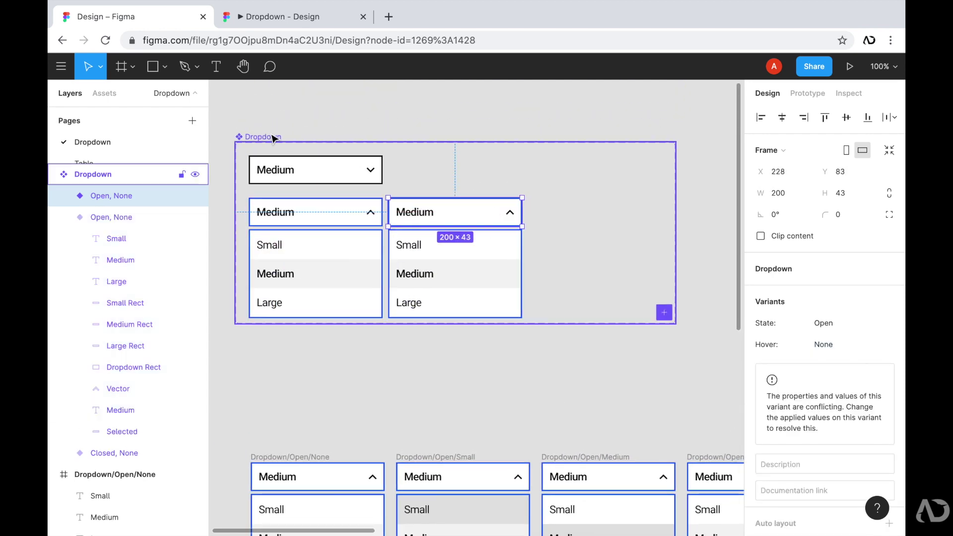
pyautogui.click(272, 135)
pyautogui.click(681, 352)
pyautogui.hotkey('ctrl', '\\')
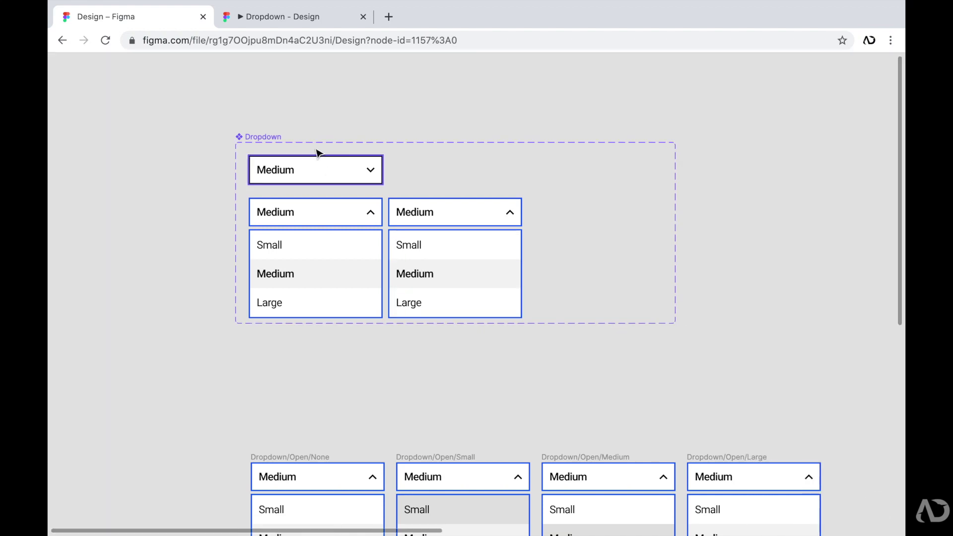
pyautogui.hscroll(2, 652, 331)
pyautogui.moveTo(628, 319); pyautogui.dragTo(796, 352)
# Duplicate the open variant twice to line up four Open, None variants spaced 8 apart
pyautogui.click(449, 215)
pyautogui.hotkey('ctrl', 'd')
pyautogui.moveTo(442, 219); pyautogui.dragTo(693, 209)
pyautogui.hotkey('ctrl', 'd')
pyautogui.click(637, 412)
pyautogui.hotkey('ctrl', '\\')
pyautogui.hscroll(-2, 634, 410)
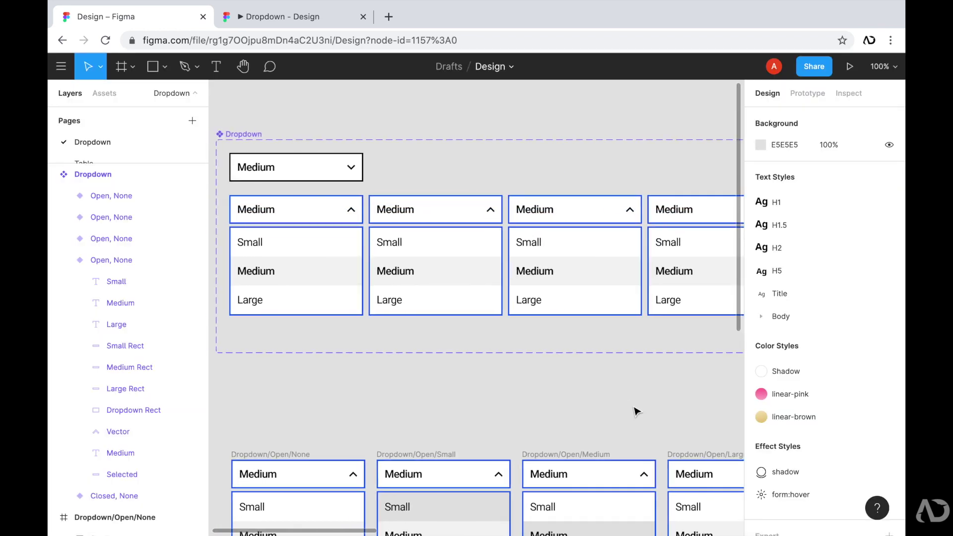
pyautogui.scroll(-3, 634, 410)
# Select the second variant's Small row rectangle and edit its fill colour
pyautogui.click(522, 433)
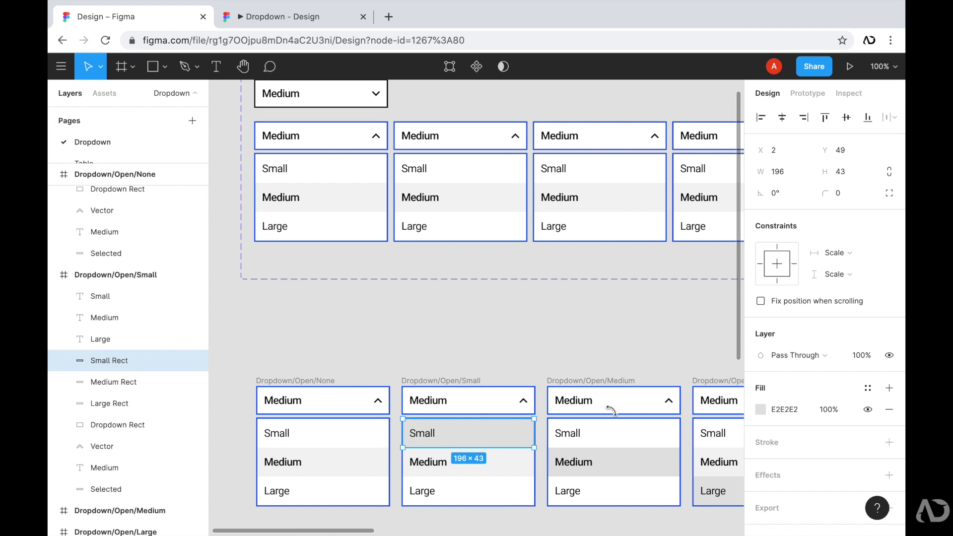
pyautogui.click(526, 305)
pyautogui.scroll(2, 526, 305)
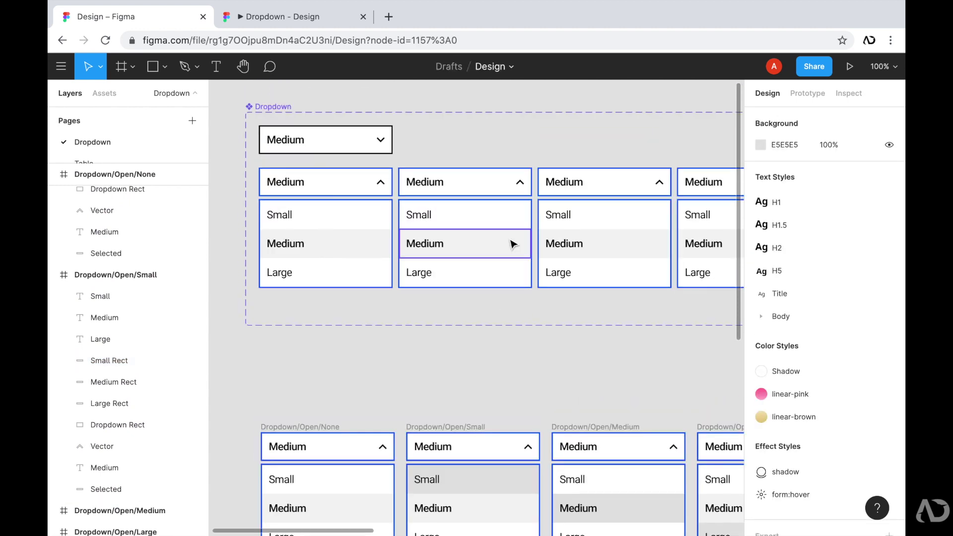
pyautogui.click(487, 213)
pyautogui.click(787, 387)
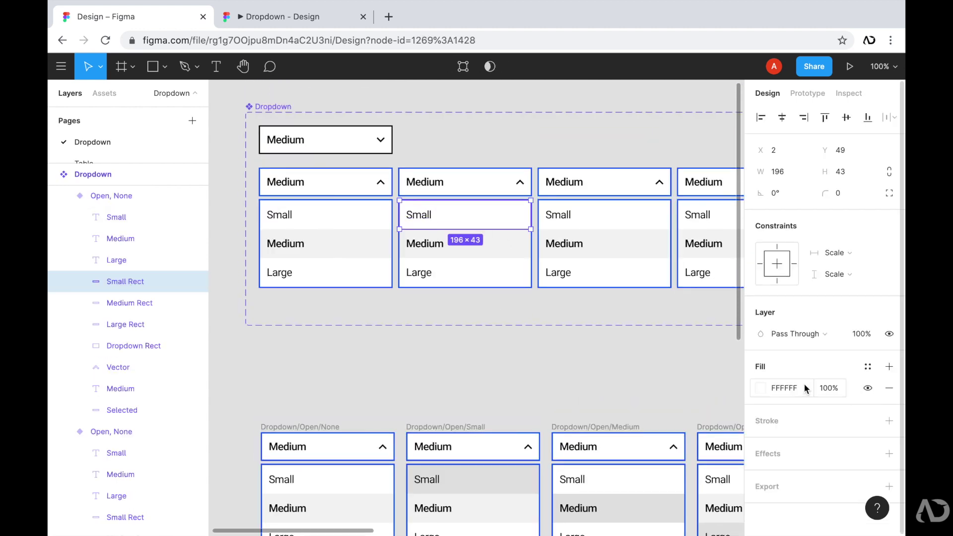
# Fill the Small, Medium and Large rows of the second, third and fourth variants with E2E2E2
pyautogui.write('ee')
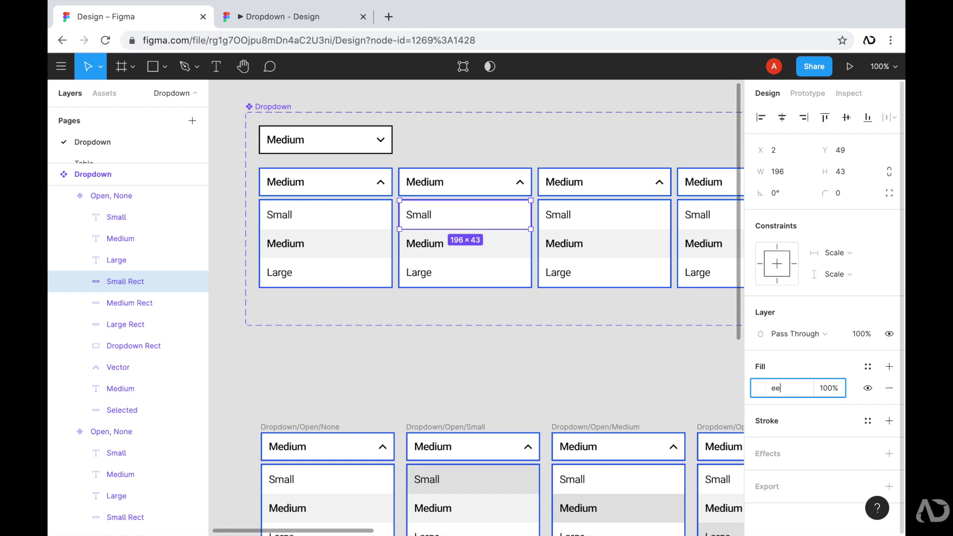
pyautogui.press('Return')
pyautogui.click(658, 247)
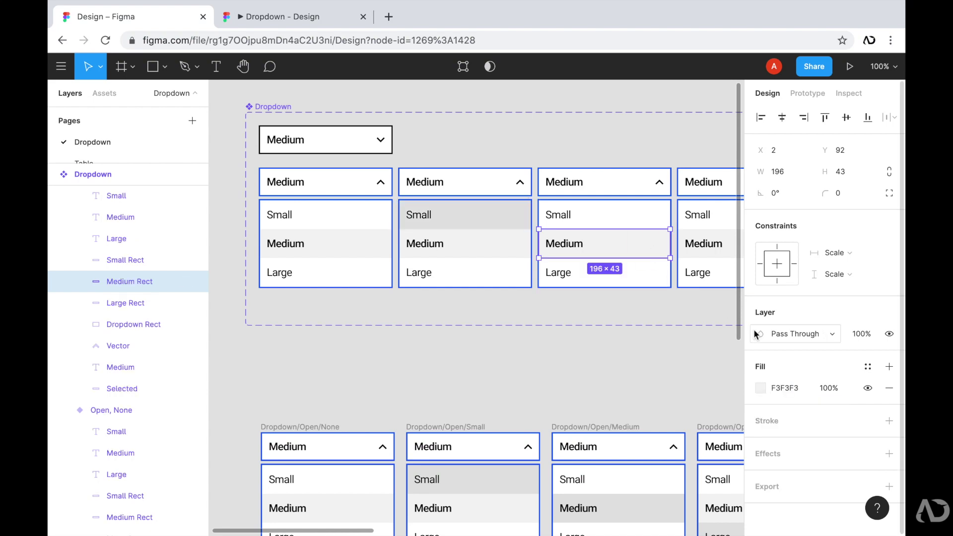
pyautogui.click(789, 389)
pyautogui.write('e2e2e2')
pyautogui.press('Return')
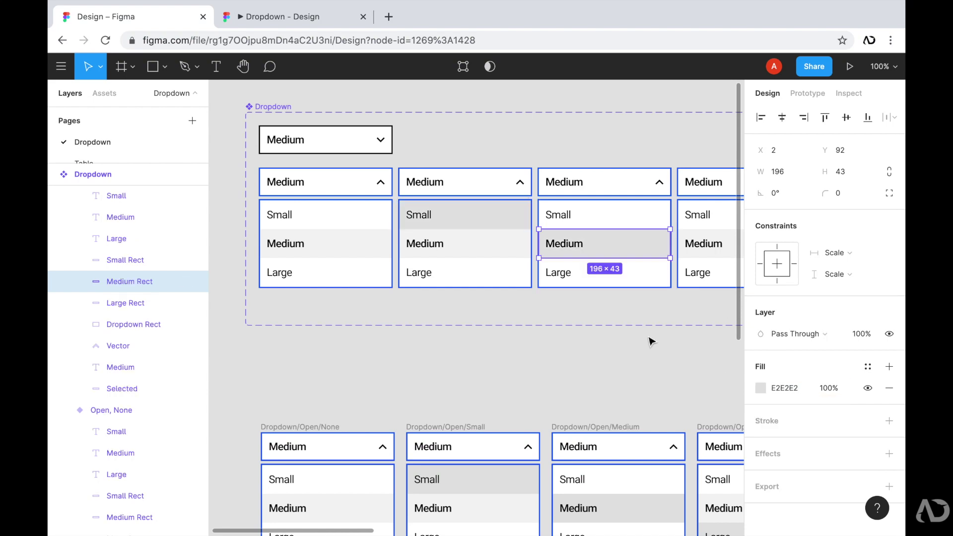
pyautogui.hscroll(3, 670, 298)
pyautogui.click(669, 297)
pyautogui.click(791, 389)
pyautogui.write('e2e2e2')
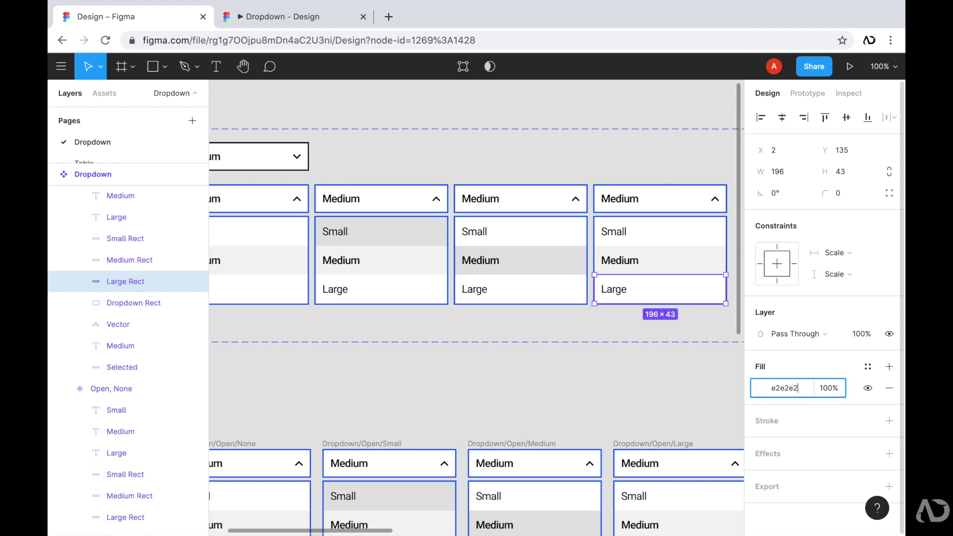
pyautogui.press('Return')
# Delete the four old Dropdown/Open instances below the set and zoom back to 100%
pyautogui.click(646, 394)
pyautogui.press('-')
pyautogui.scroll(-2, 646, 393)
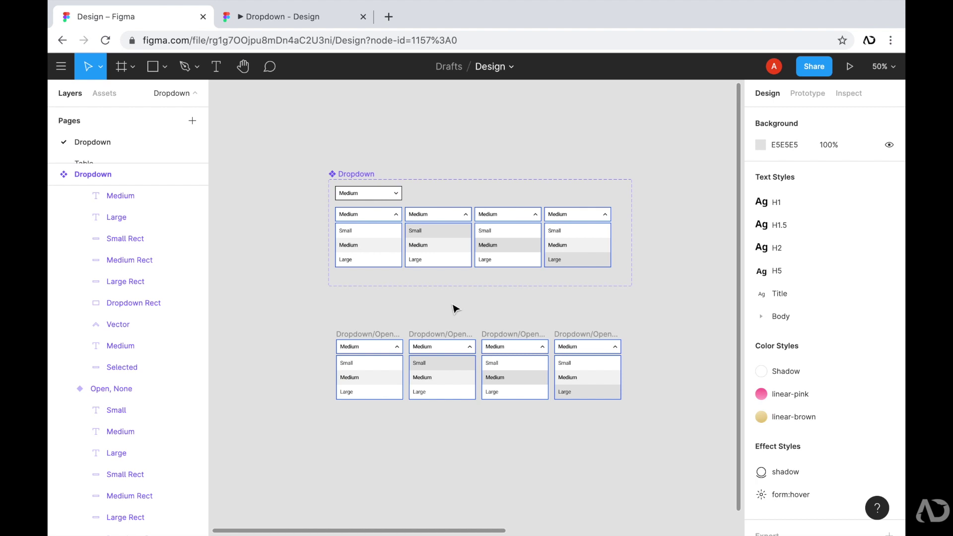
pyautogui.moveTo(311, 316); pyautogui.dragTo(655, 436)
pyautogui.press('Delete')
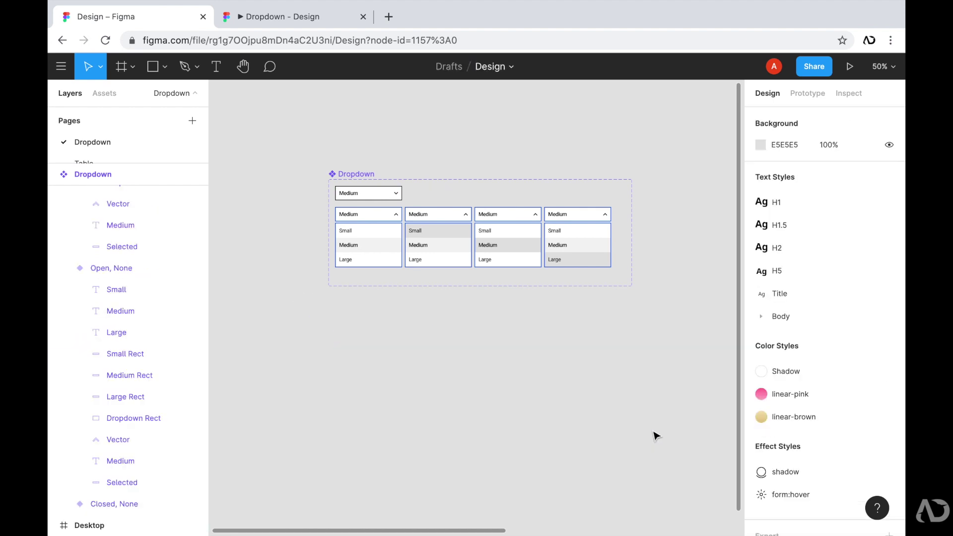
pyautogui.hotkey('ctrl', '+')
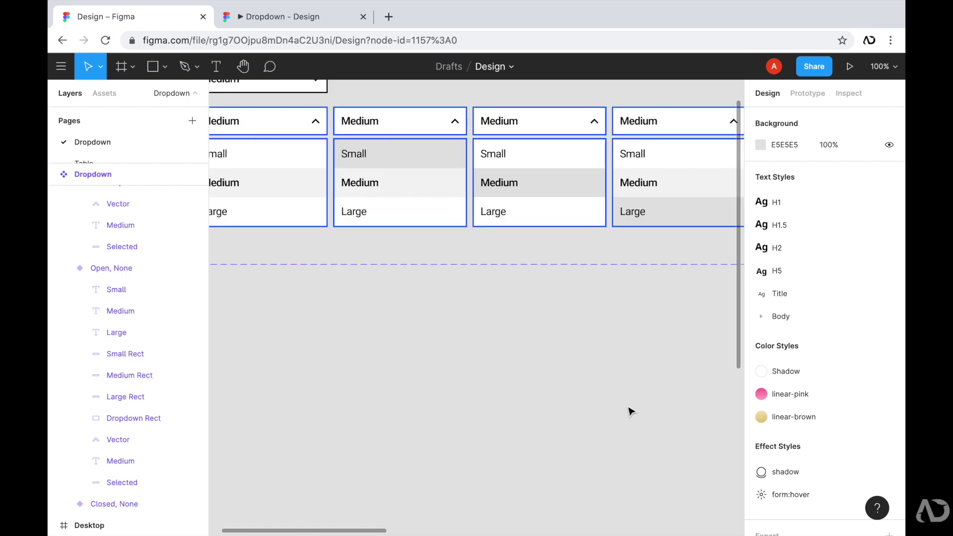
pyautogui.scroll(5, 631, 412)
pyautogui.hscroll(-3, 630, 412)
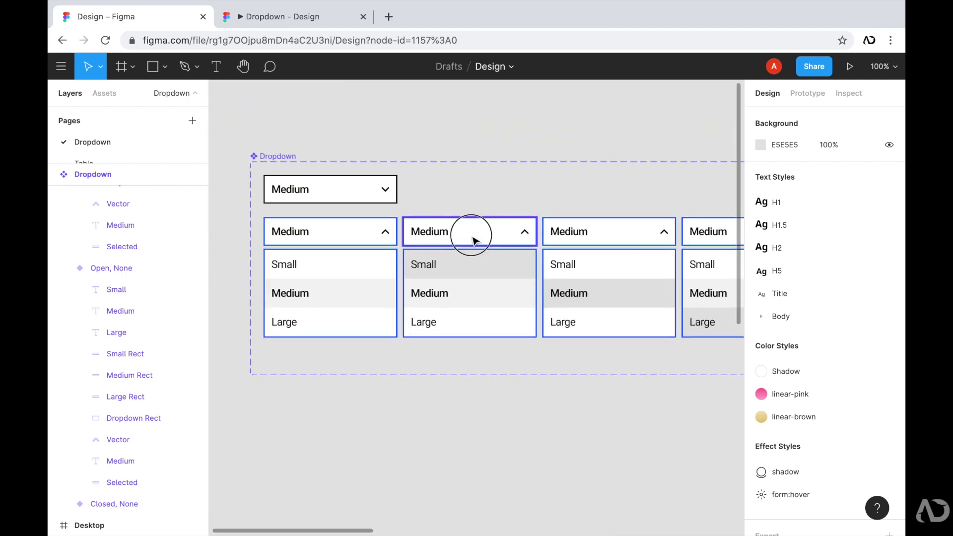
# Set the second open variant's Hover value to 1st
pyautogui.click(471, 237)
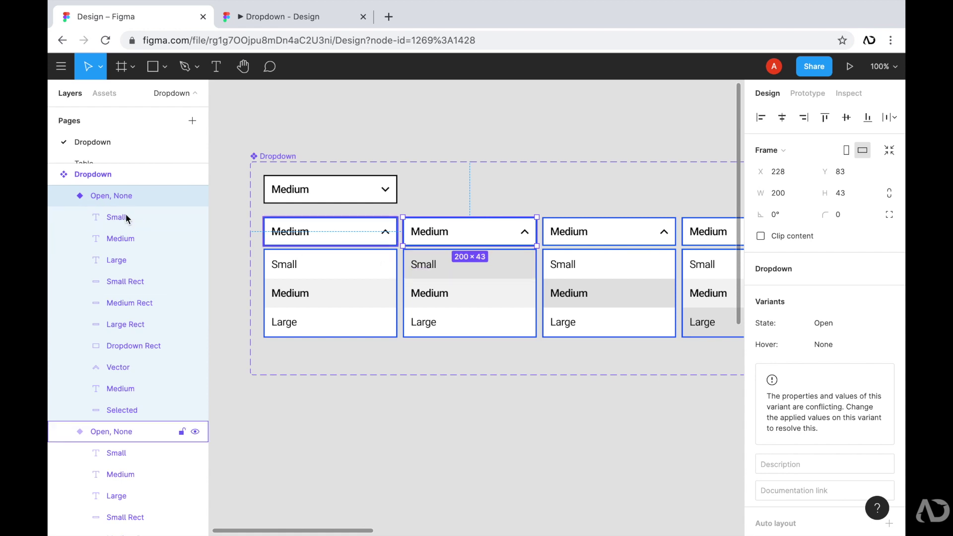
pyautogui.doubleClick(107, 194)
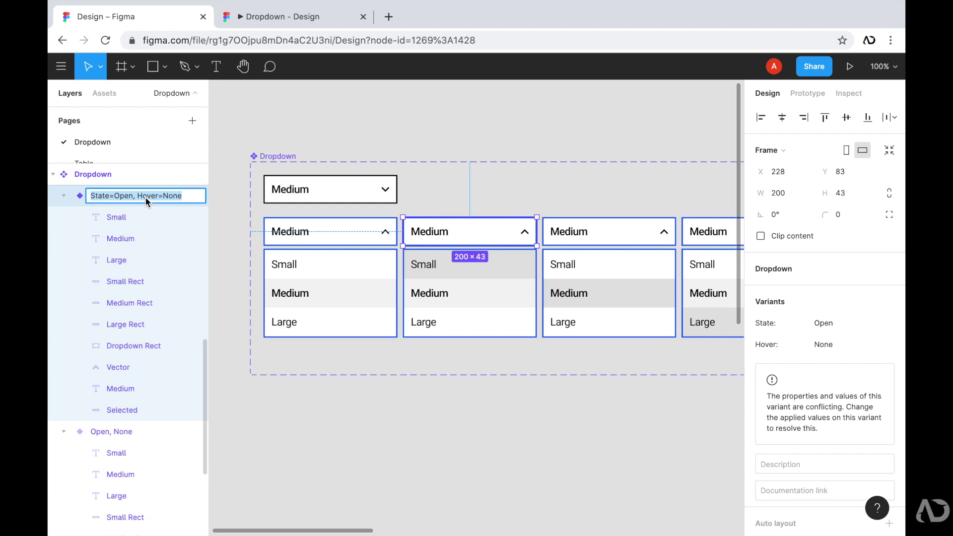
pyautogui.click(185, 194)
pyautogui.press('BackSpace')
pyautogui.press('BackSpace')
pyautogui.press('BackSpace')
pyautogui.press('BackSpace')
pyautogui.write('1s')
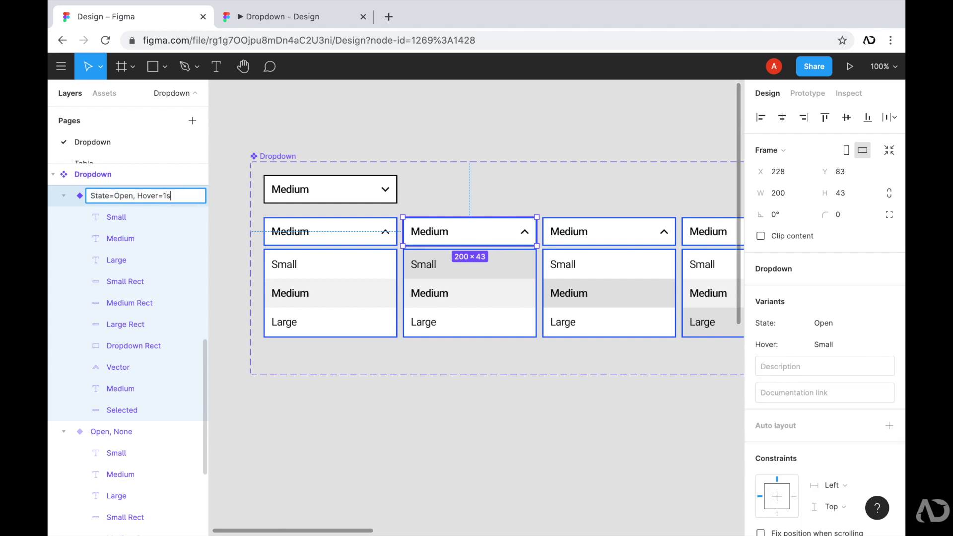
pyautogui.press('Return')
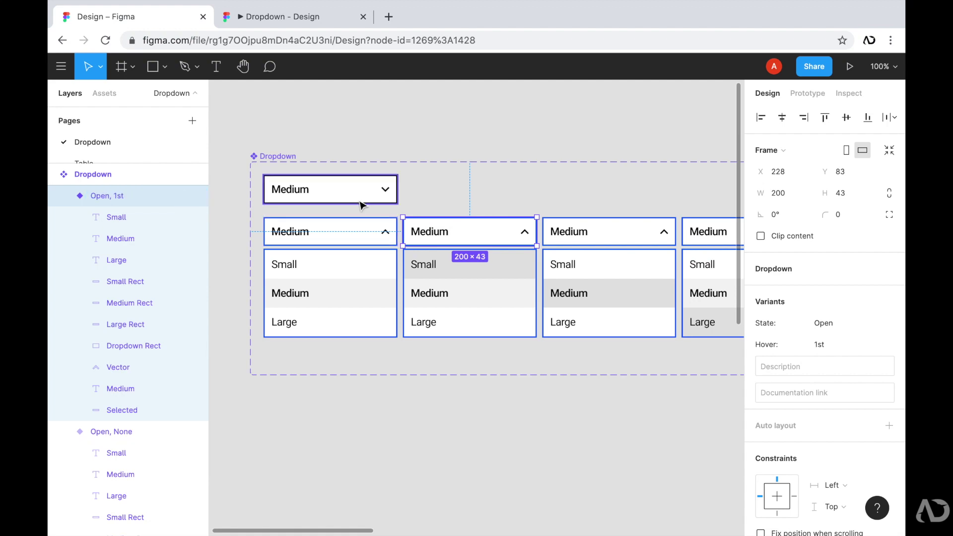
pyautogui.hscroll(3, 464, 270)
# Set the third open variant's Hover value to 2nd
pyautogui.click(520, 236)
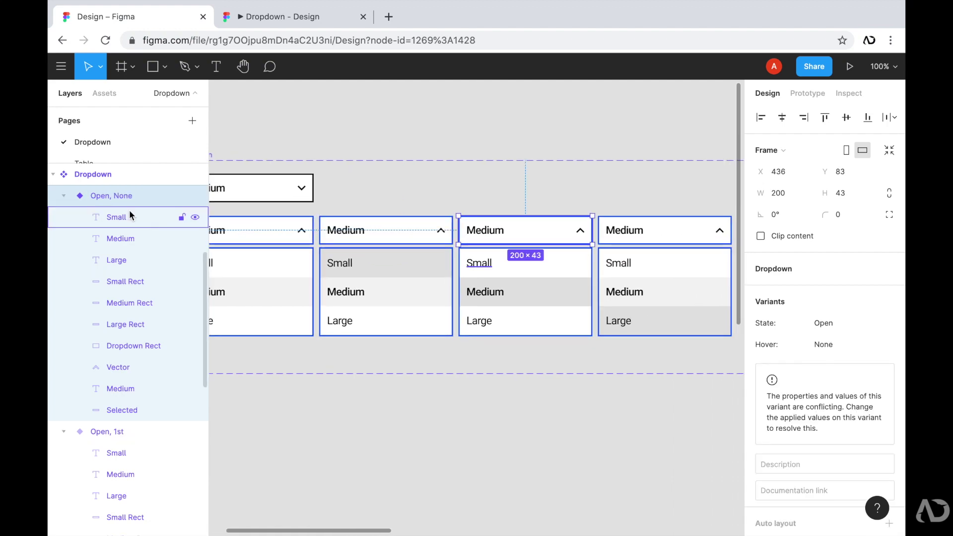
pyautogui.doubleClick(109, 194)
pyautogui.press('BackSpace')
pyautogui.press('BackSpace')
pyautogui.press('BackSpace')
pyautogui.write('2n')
pyautogui.press('Return')
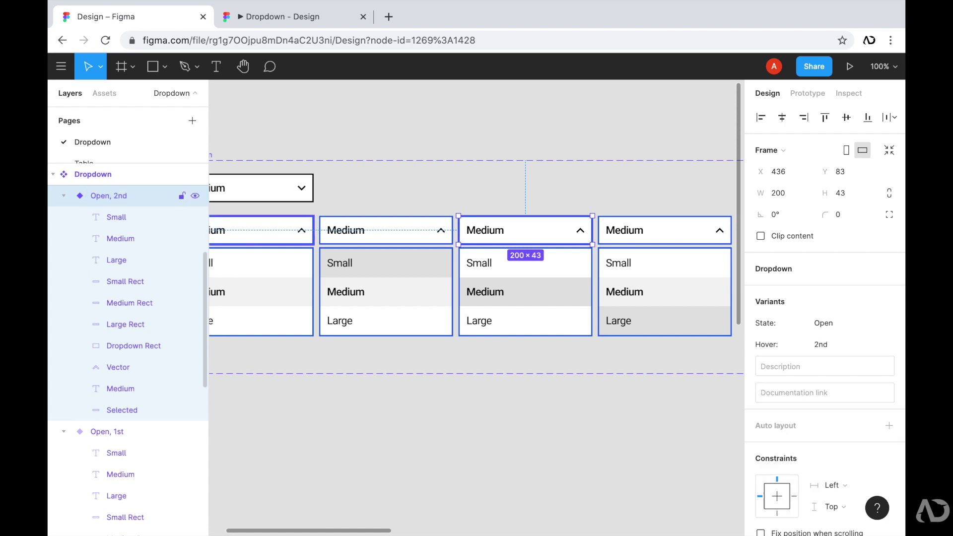
# Rename the fourth variant to Open, 3rd and zoom out to view the whole set
pyautogui.click(638, 237)
pyautogui.doubleClick(119, 195)
pyautogui.press('Right')
pyautogui.press('BackSpace')
pyautogui.press('BackSpace')
pyautogui.press('BackSpace')
pyautogui.press('BackSpace')
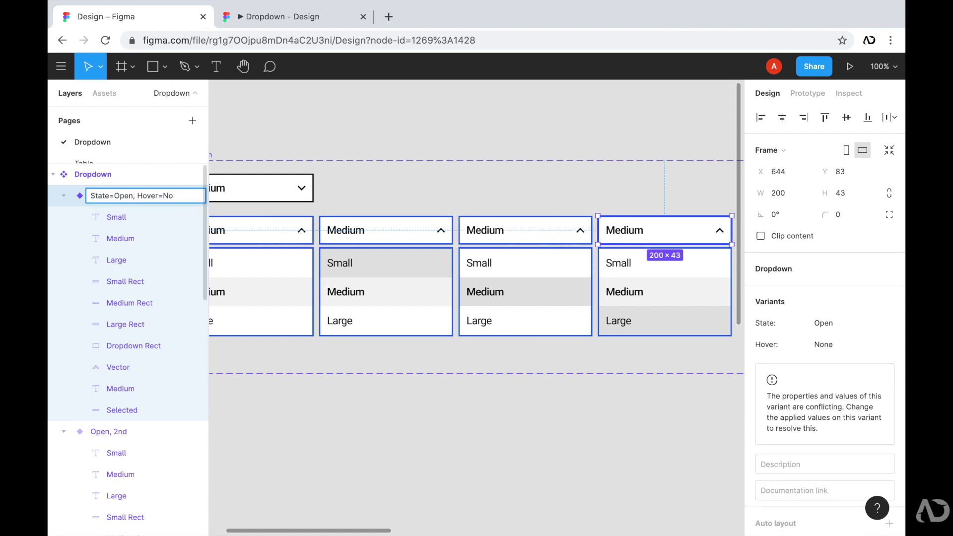
pyautogui.write('3rd')
pyautogui.press('Return')
pyautogui.click(362, 437)
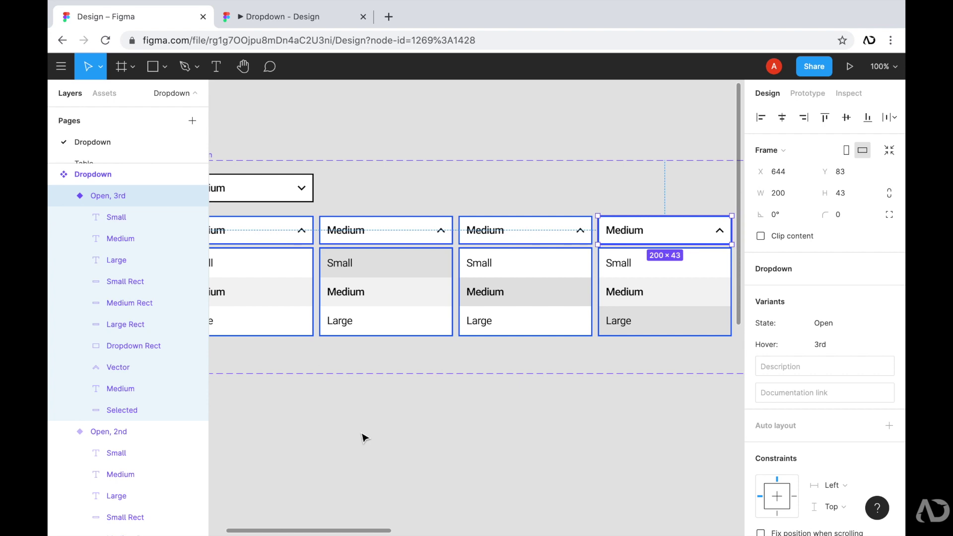
pyautogui.press('-')
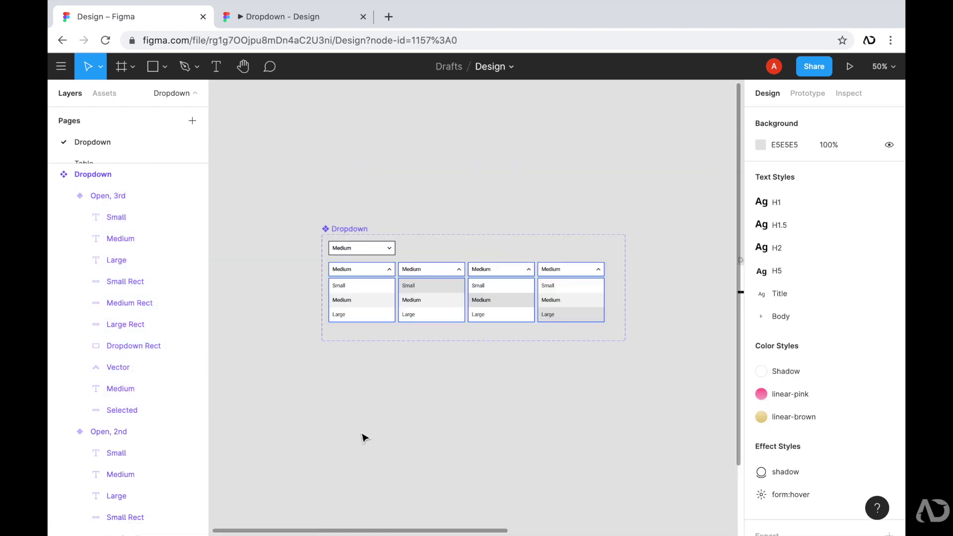
# Drag a Dropdown instance (Closed, Medium, 200×43) from Local components onto the canvas below the variants
pyautogui.scroll(-1, 362, 437)
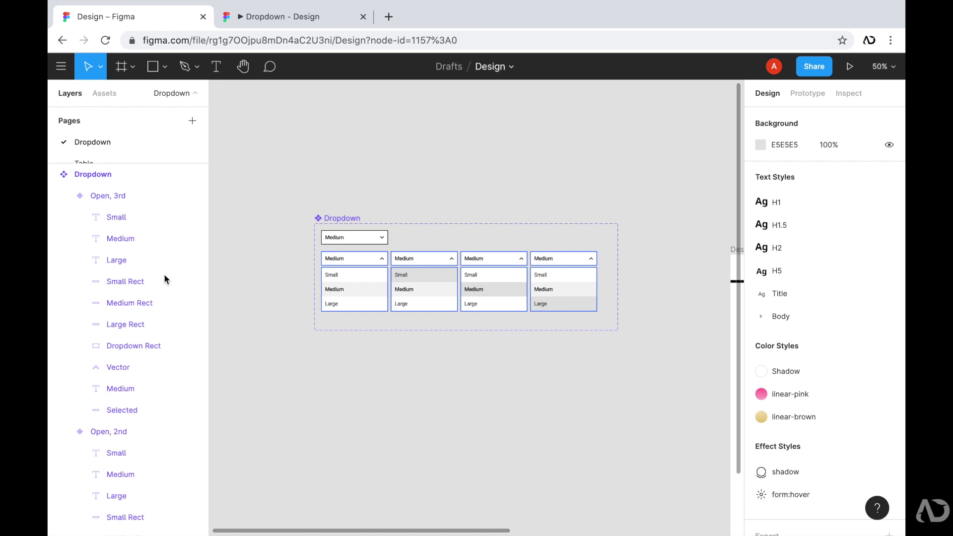
pyautogui.click(104, 94)
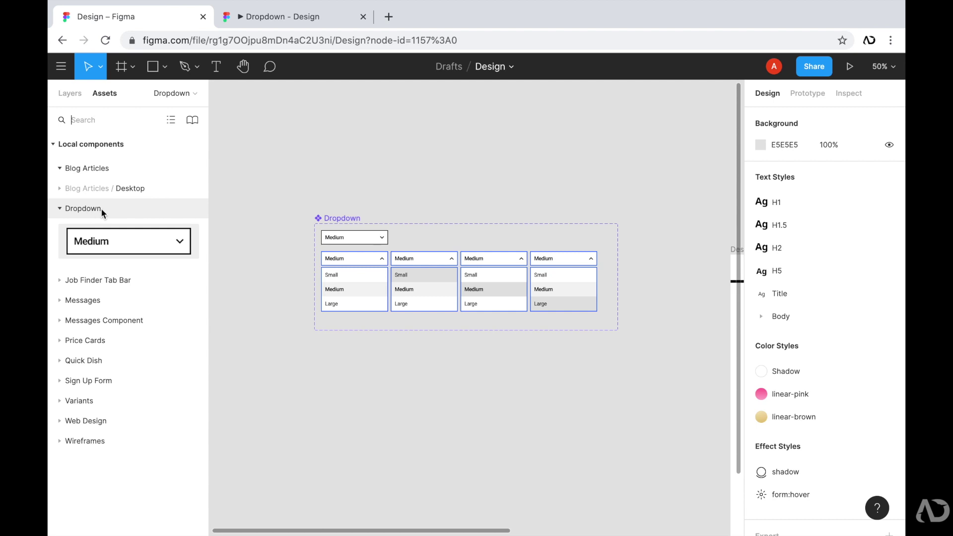
pyautogui.moveTo(111, 237); pyautogui.dragTo(390, 395)
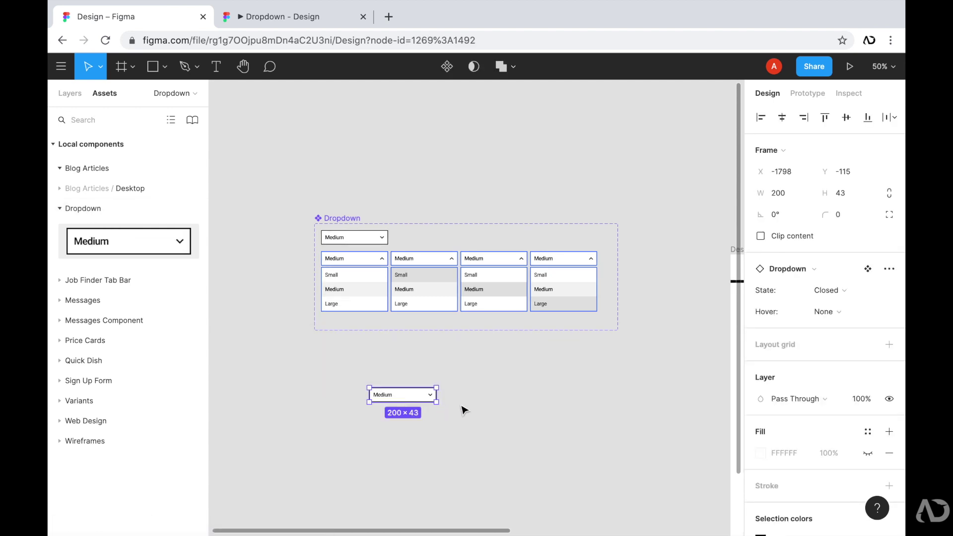
# Set the placed Dropdown instance to State Open and Hover 1st so the Small row is shaded
pyautogui.hotkey('shift', '0')
pyautogui.scroll(-4, 462, 409)
pyautogui.hscroll(-2, 462, 410)
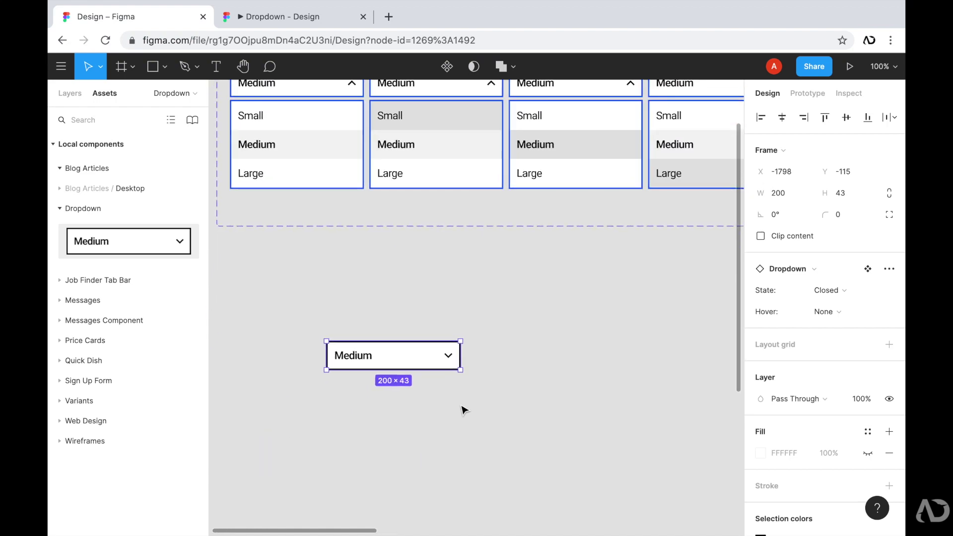
pyautogui.scroll(-1, 462, 410)
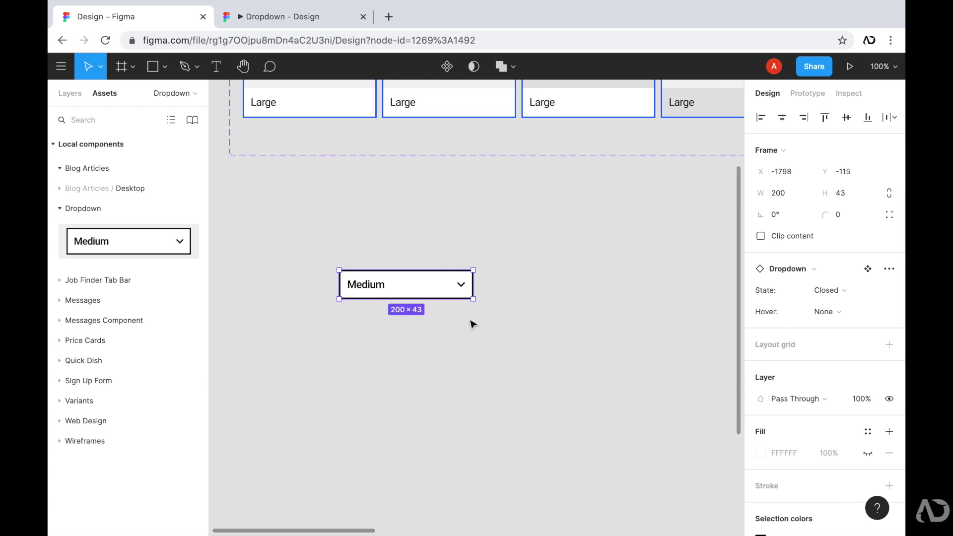
pyautogui.click(842, 293)
pyautogui.click(846, 309)
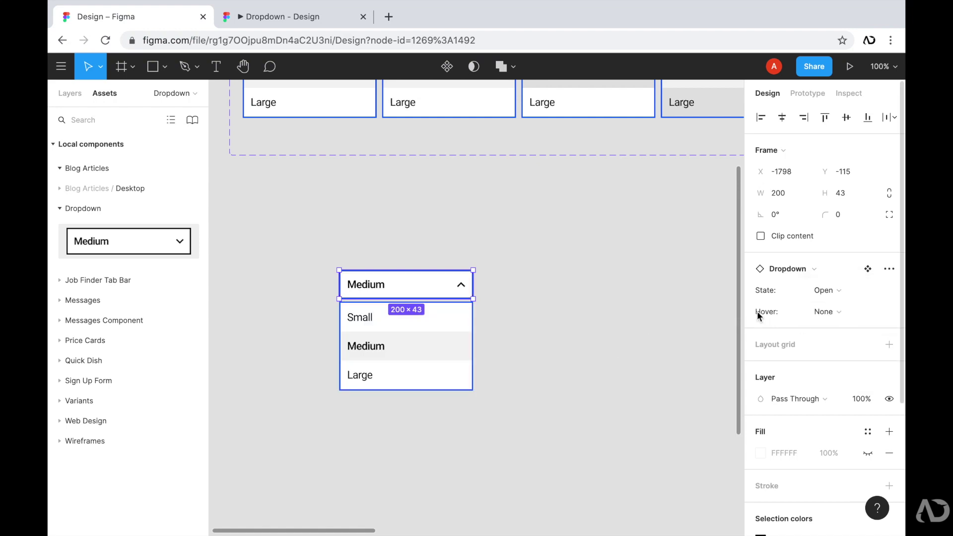
pyautogui.click(825, 311)
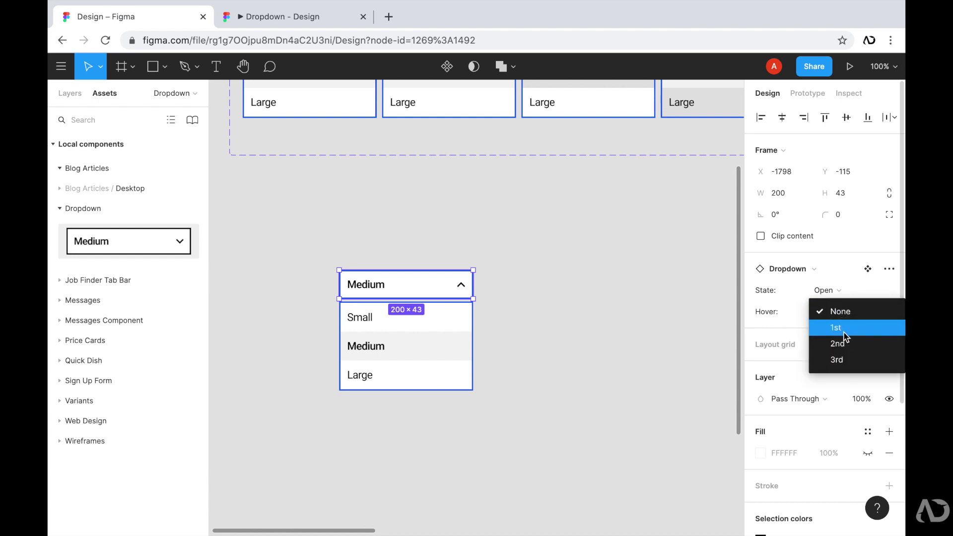
pyautogui.click(844, 330)
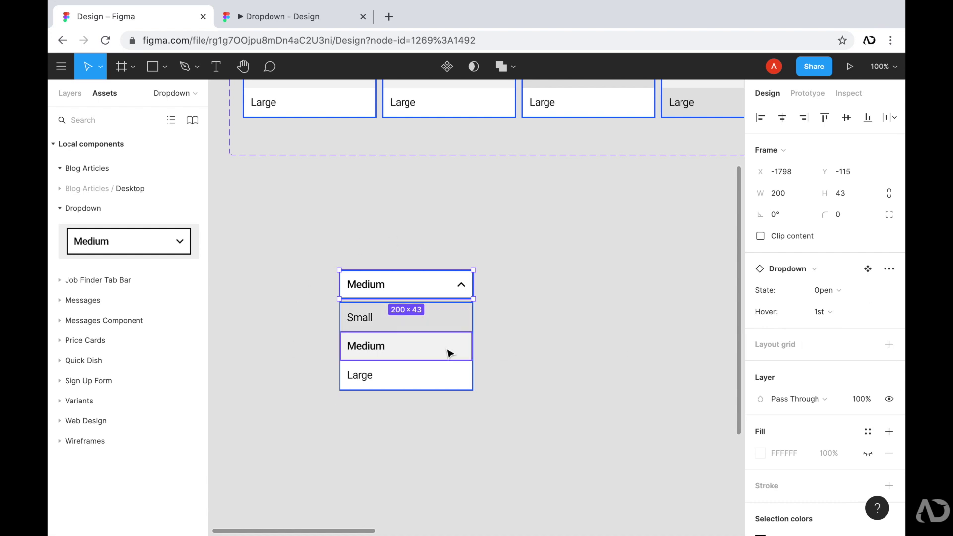
pyautogui.click(516, 334)
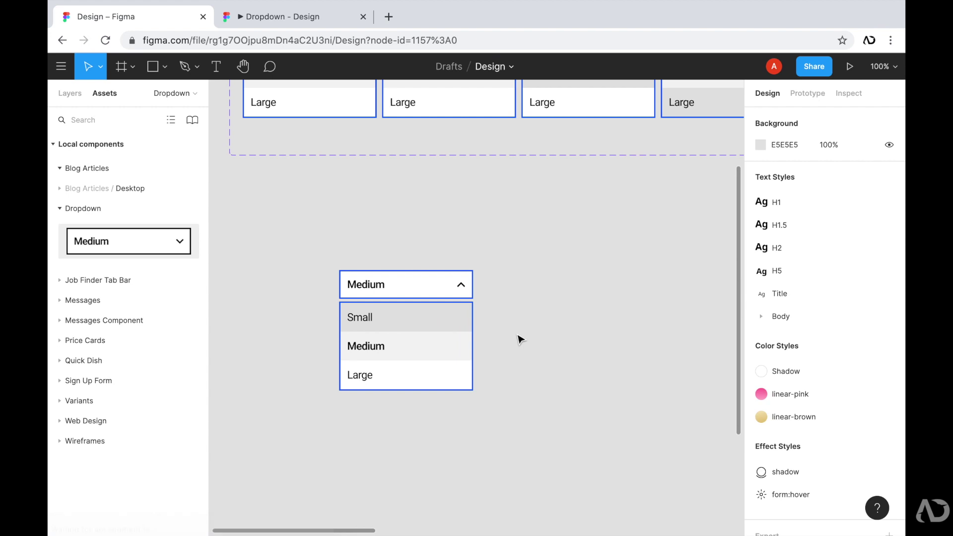
# Delete the test Dropdown instance and move over to the Desktop frame
pyautogui.click(445, 290)
pyautogui.press('Delete')
pyautogui.scroll(4, 443, 294)
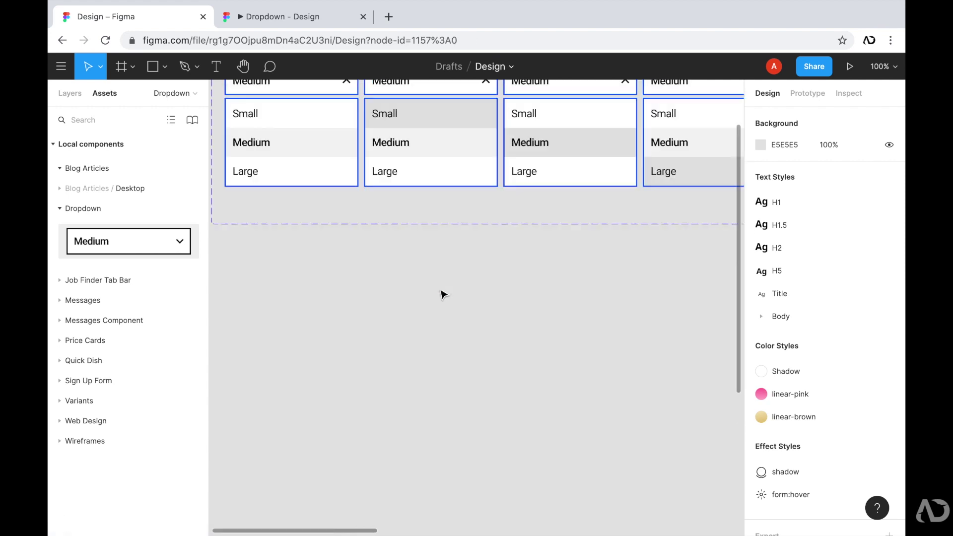
pyautogui.hscroll(6, 444, 293)
pyautogui.scroll(-3, 443, 294)
pyautogui.hscroll(8, 443, 294)
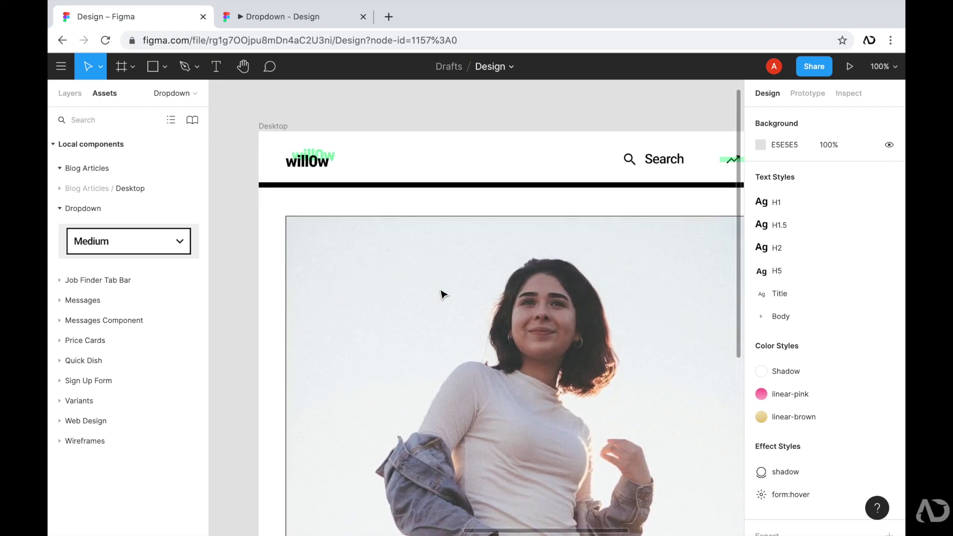
pyautogui.scroll(-1, 443, 294)
pyautogui.hscroll(3, 444, 294)
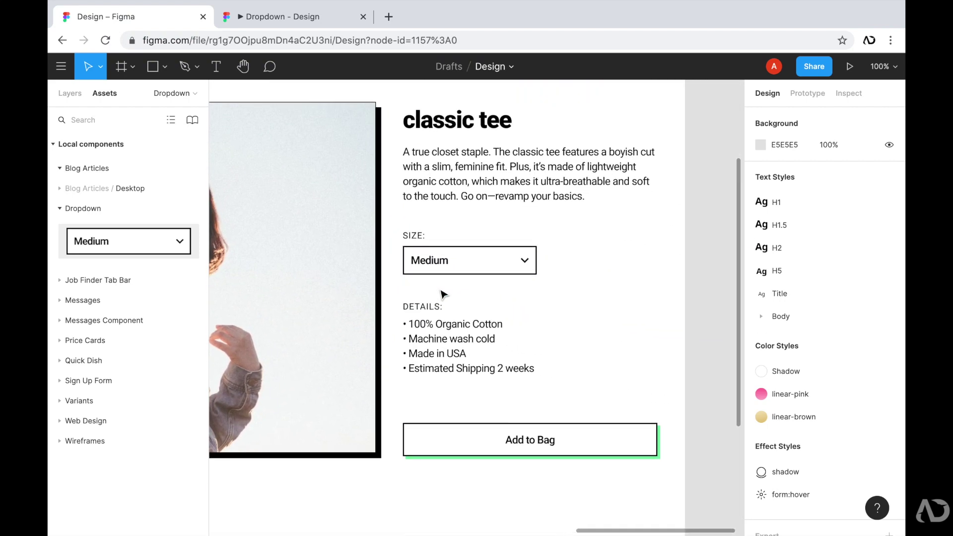
# Swap the product page's Size dropdown to the Dropdown > Medium component
pyautogui.click(496, 269)
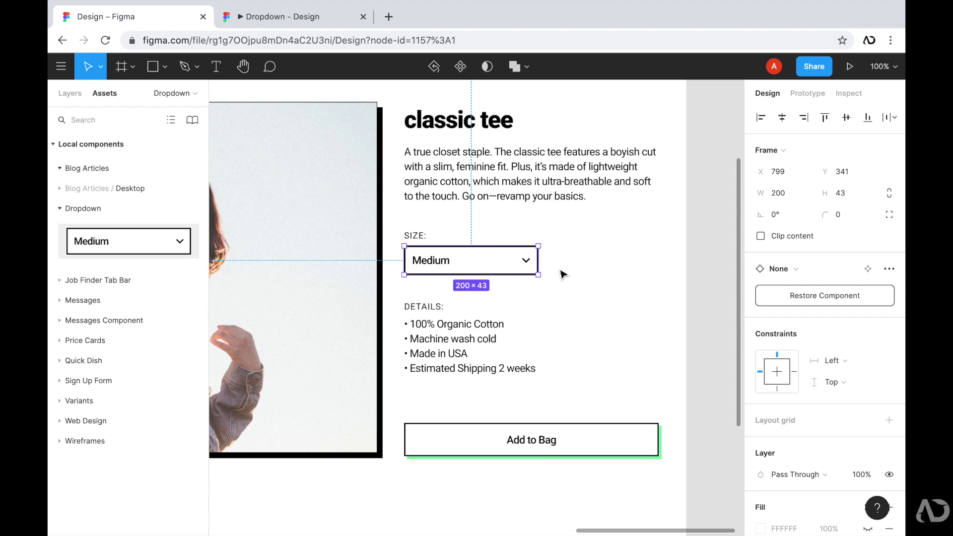
pyautogui.click(797, 269)
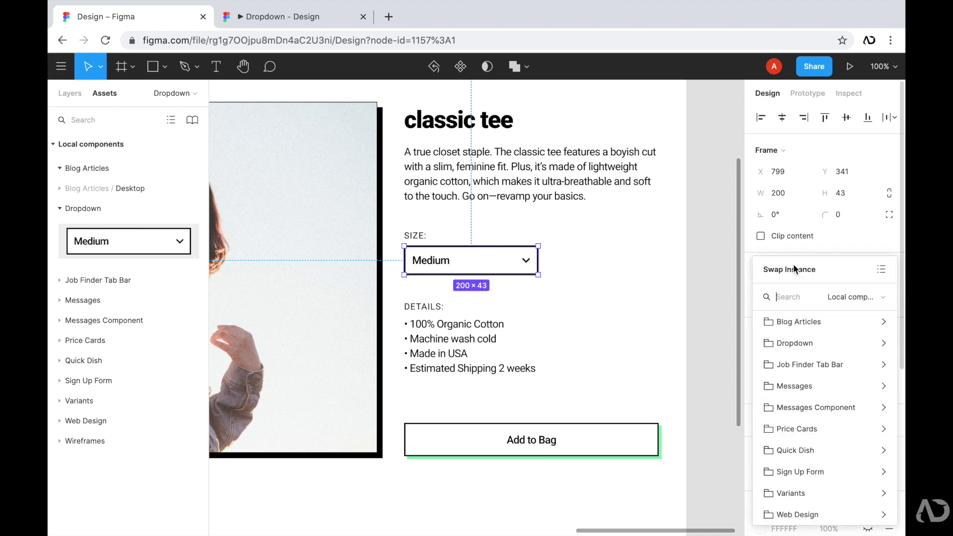
pyautogui.click(792, 341)
pyautogui.click(793, 349)
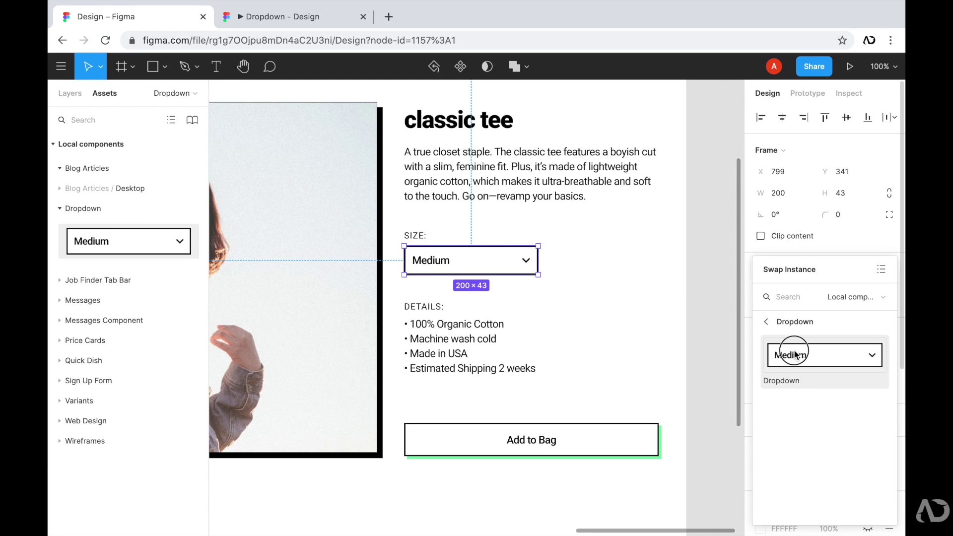
pyautogui.click(733, 314)
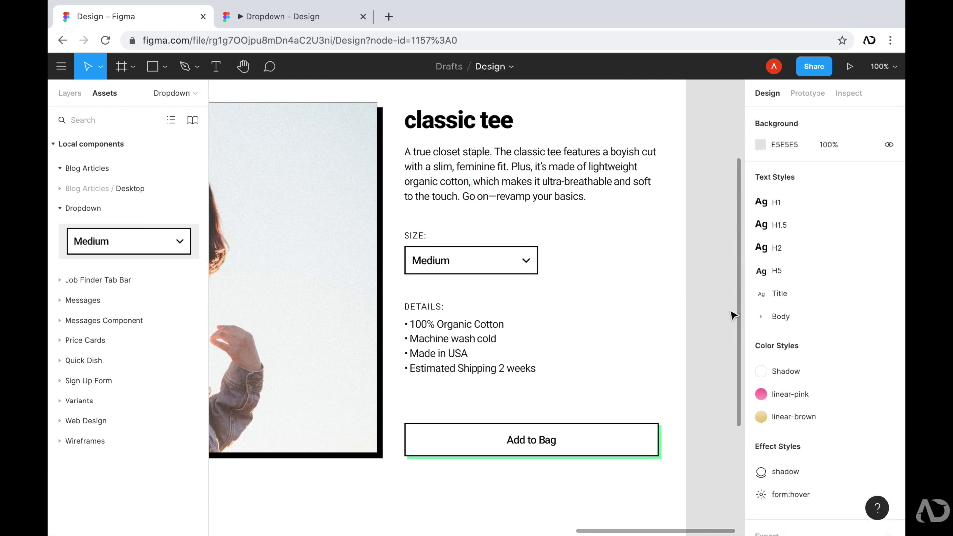
# Toggle the Size dropdown's State to Open, then back to Closed
pyautogui.click(490, 271)
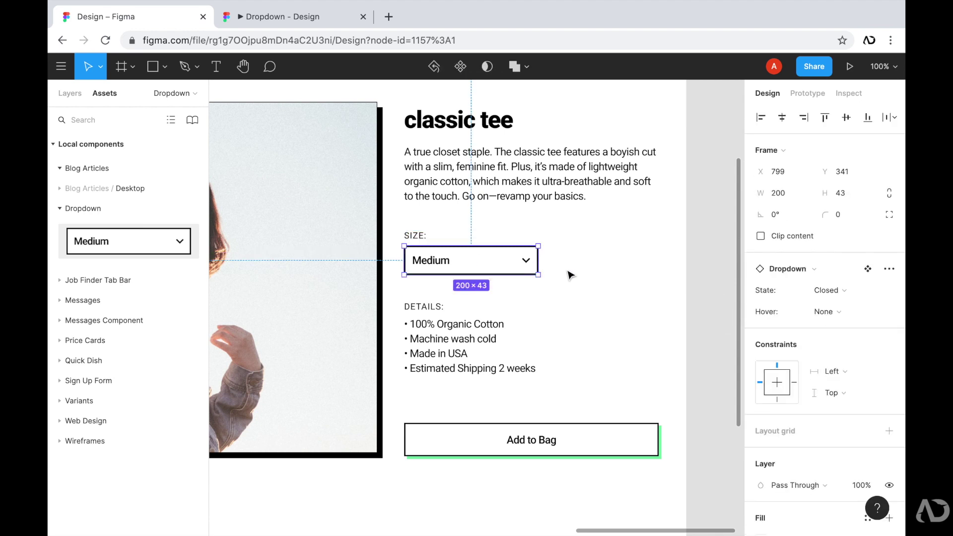
pyautogui.click(832, 290)
pyautogui.click(850, 308)
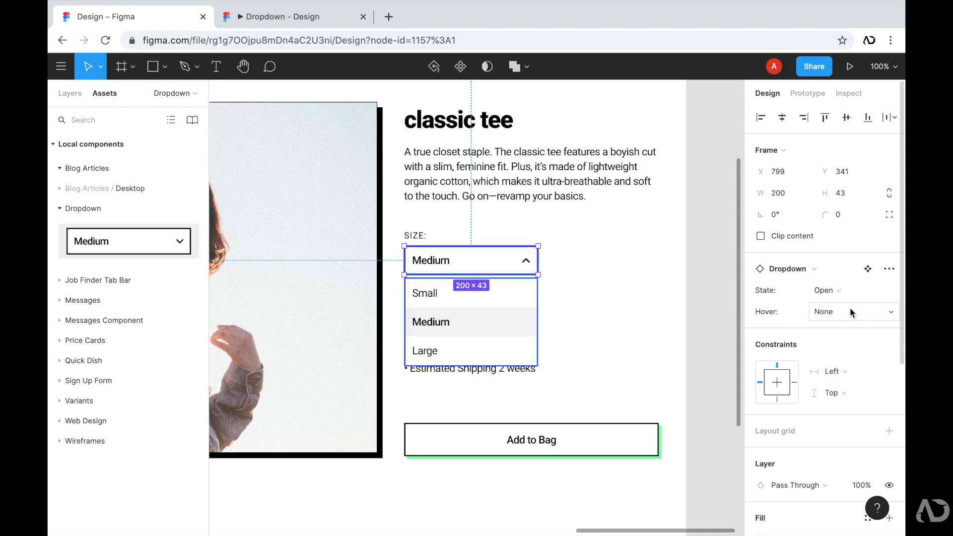
pyautogui.click(842, 297)
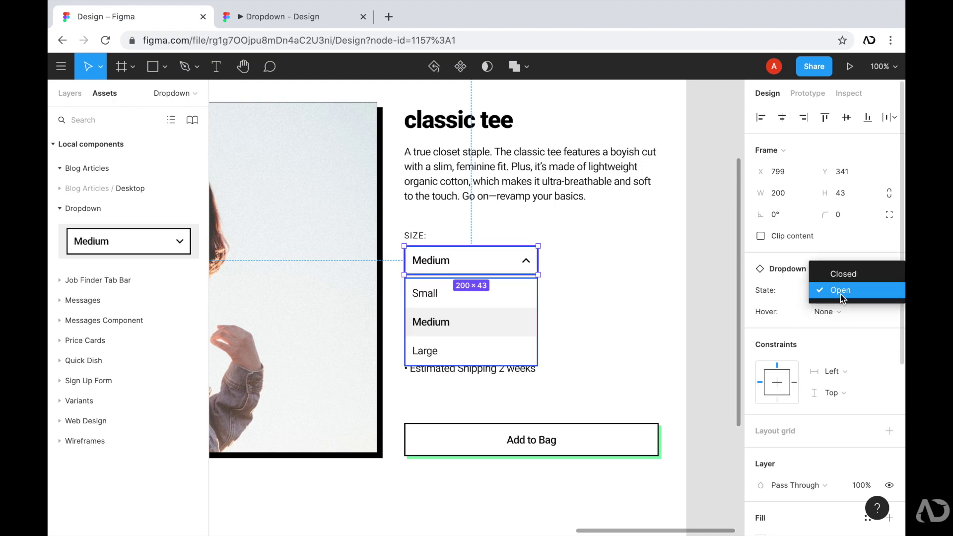
pyautogui.click(852, 281)
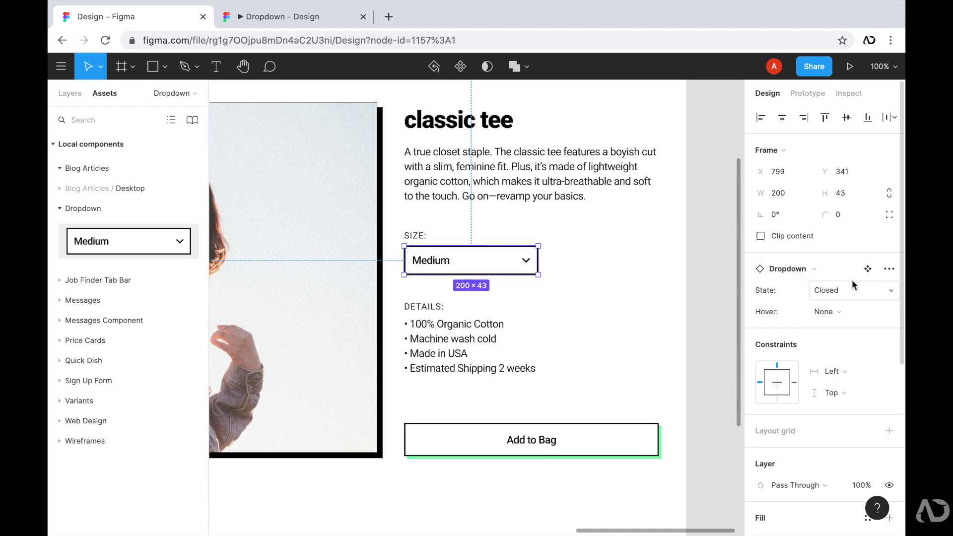
pyautogui.click(707, 268)
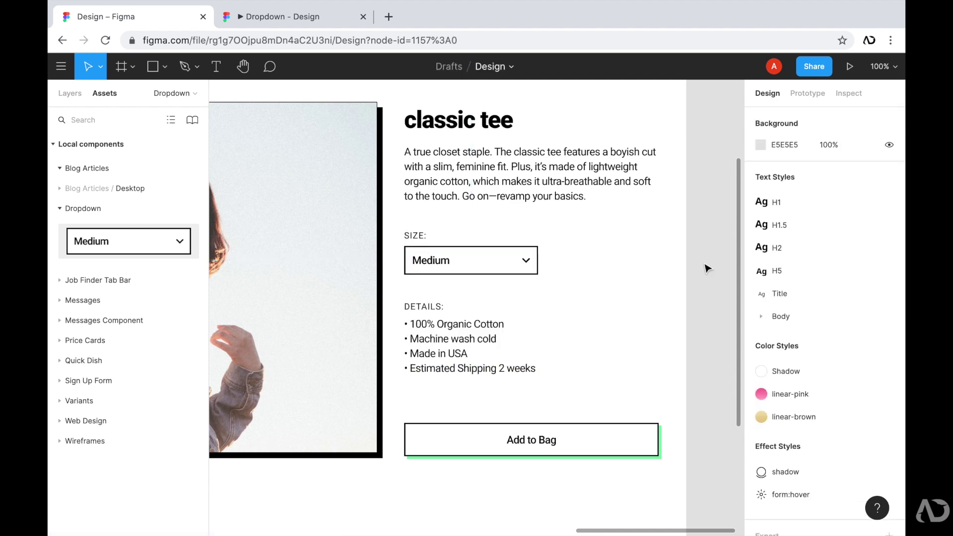
# Review the Size dropdown's On click Navigate to interaction in Prototype, leaving destination None
pyautogui.click(512, 265)
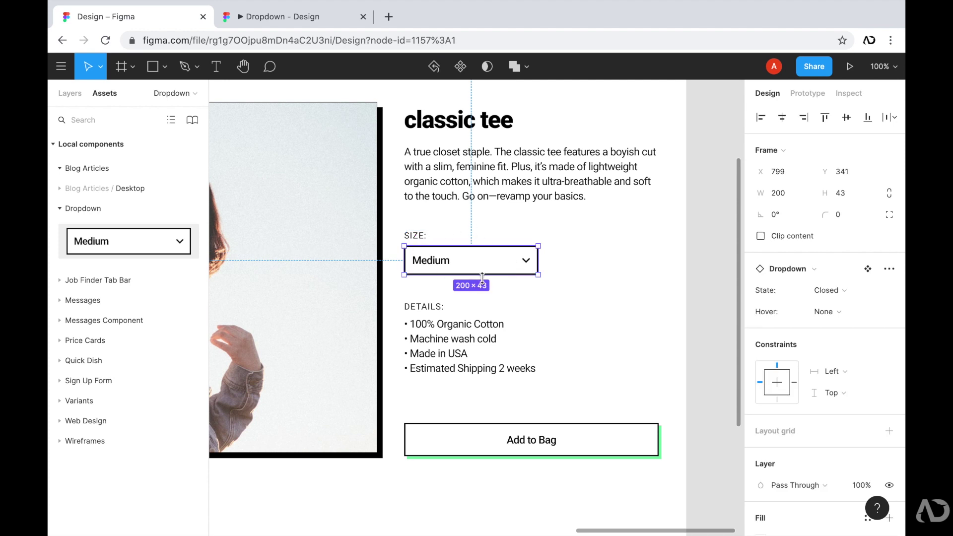
pyautogui.click(808, 95)
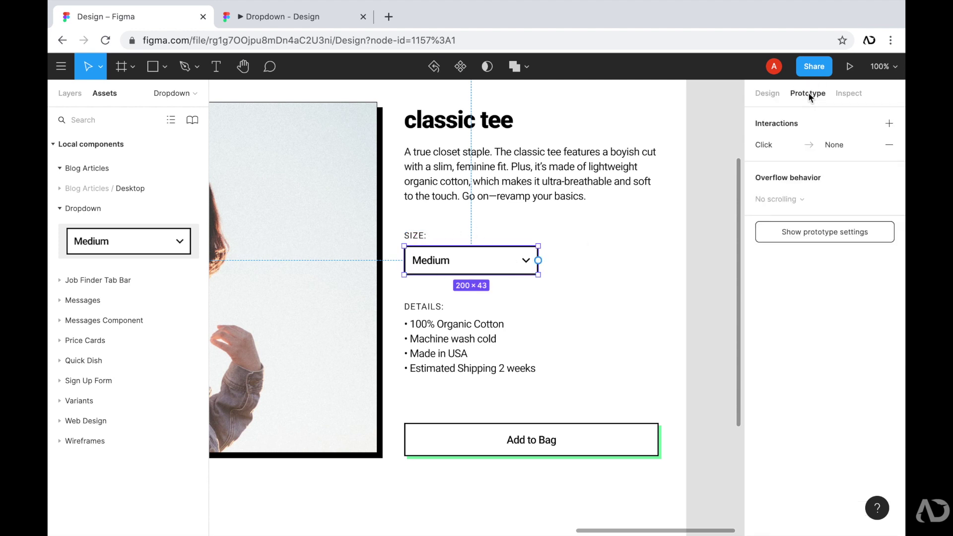
pyautogui.click(792, 145)
pyautogui.click(647, 201)
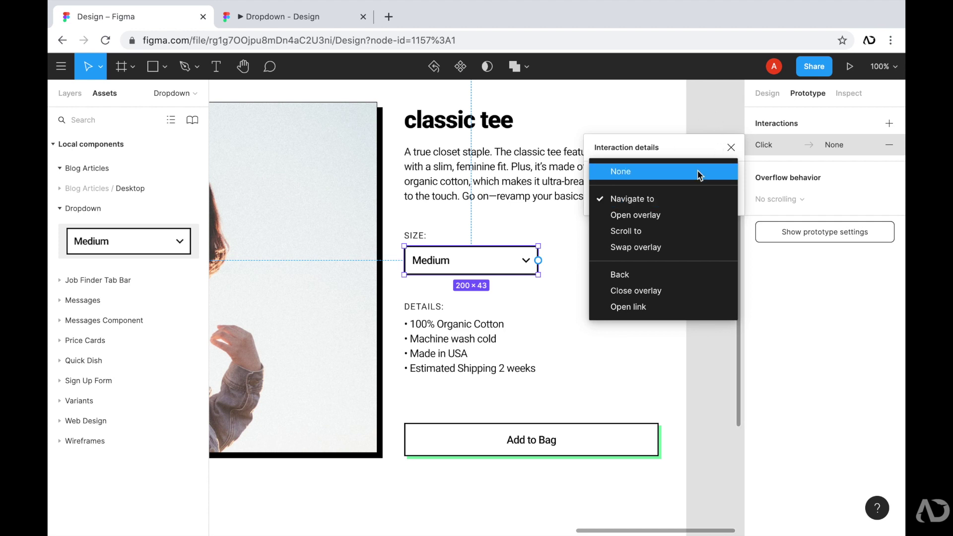
pyautogui.click(709, 119)
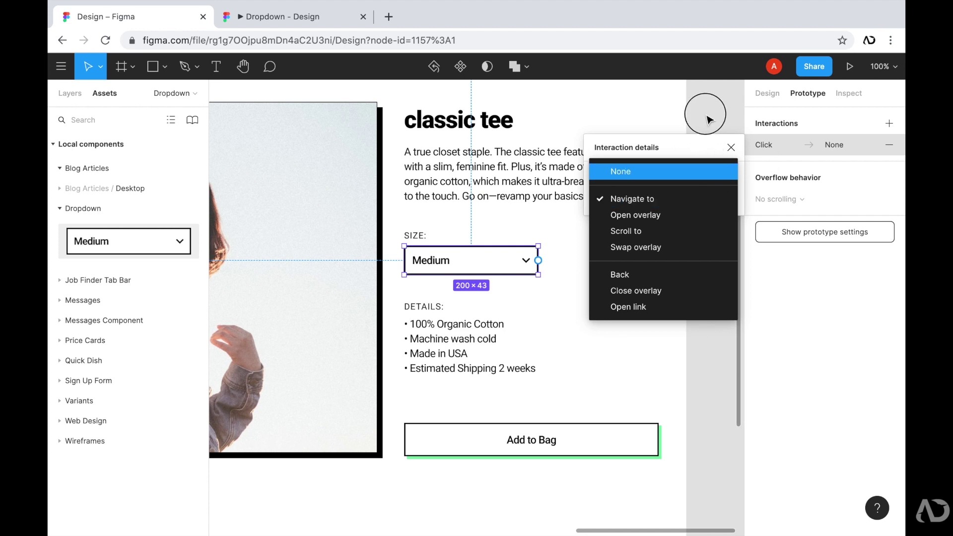
pyautogui.click(732, 148)
pyautogui.click(713, 262)
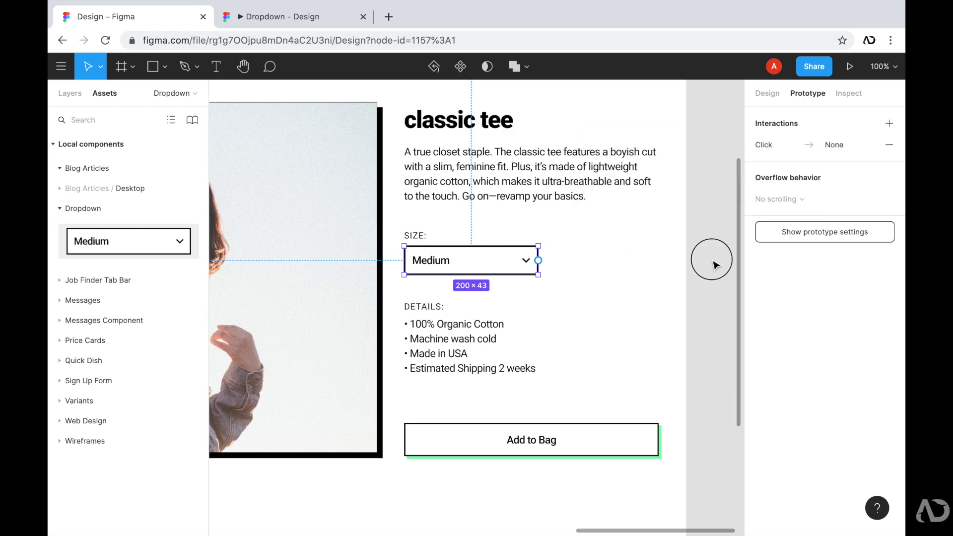
pyautogui.hscroll(5, 715, 266)
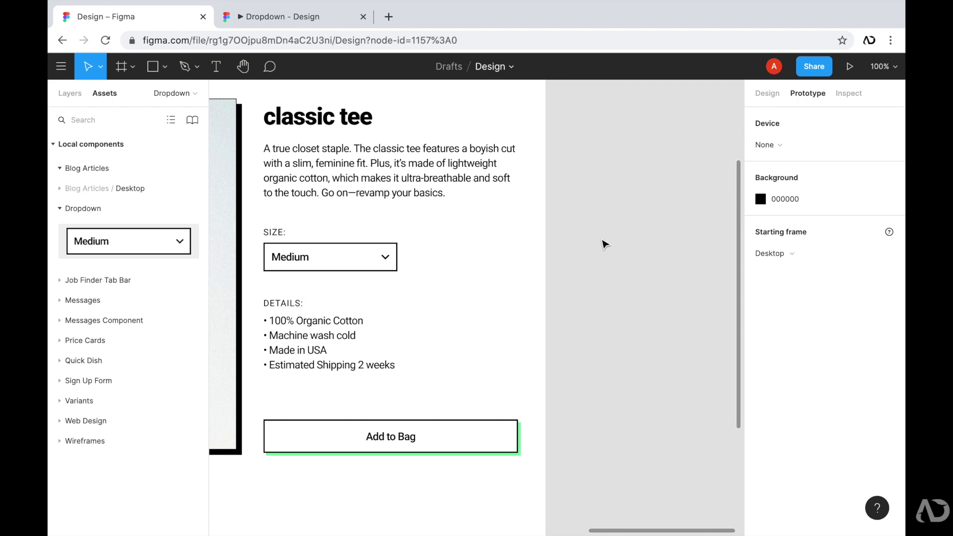
# Draw Frame 1 and paste a copy of the Size dropdown at its top
pyautogui.press('f')
pyautogui.moveTo(564, 224)
pyautogui.mouseDown()
pyautogui.moveTo(627, 309)
pyautogui.moveTo(697, 341)
pyautogui.mouseUp()
pyautogui.click(307, 257)
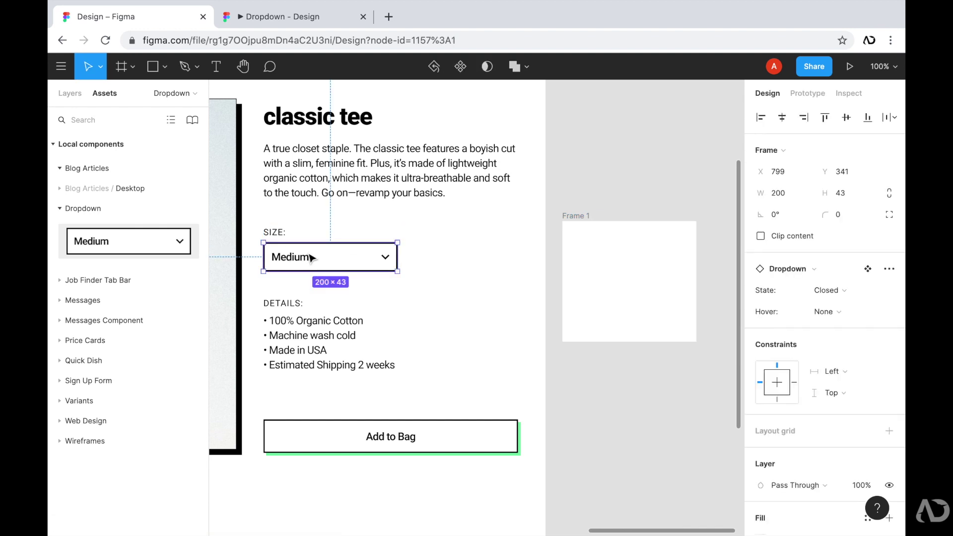
pyautogui.click(577, 217)
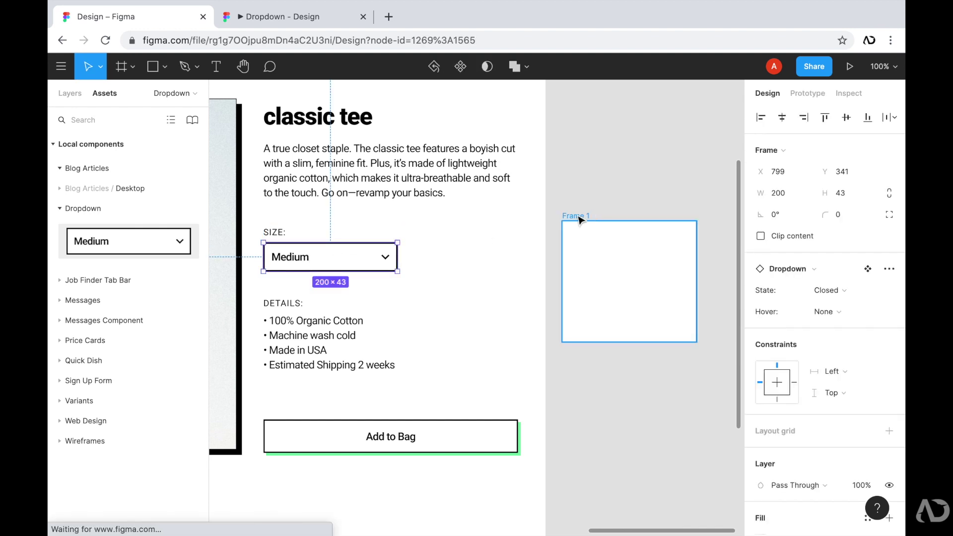
pyautogui.hotkey('ctrl', 'v')
pyautogui.moveTo(614, 289); pyautogui.dragTo(634, 241)
pyautogui.hscroll(6, 633, 241)
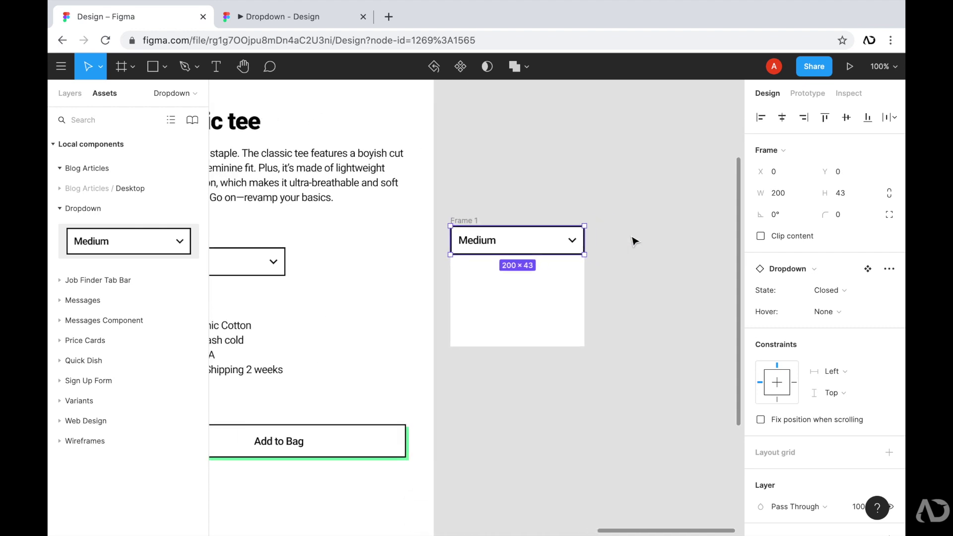
# Rename the frame 'Dropdown Open' and duplicate it three times alongside
pyautogui.doubleClick(406, 223)
pyautogui.write('D')
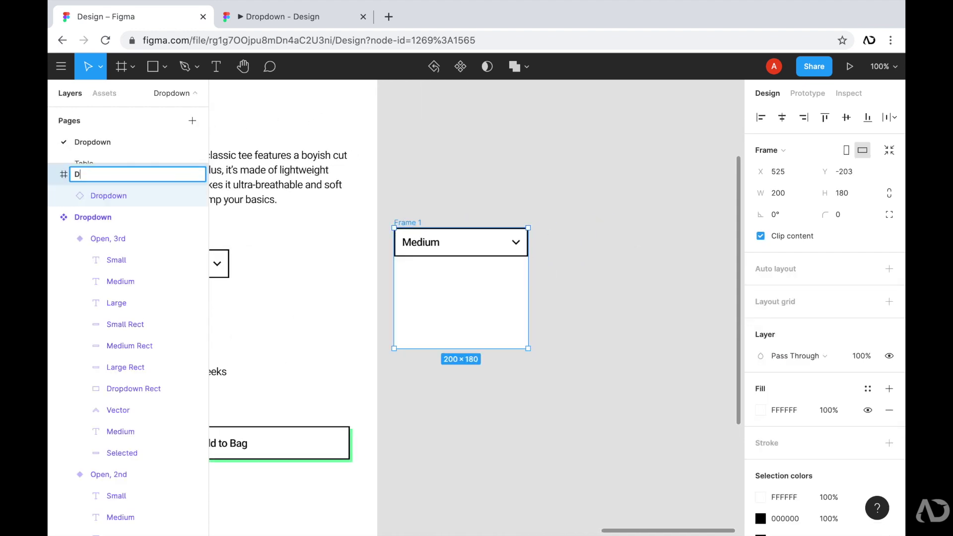
pyautogui.write('ropdown Open')
pyautogui.press('Return')
pyautogui.moveTo(432, 222); pyautogui.dragTo(581, 224)
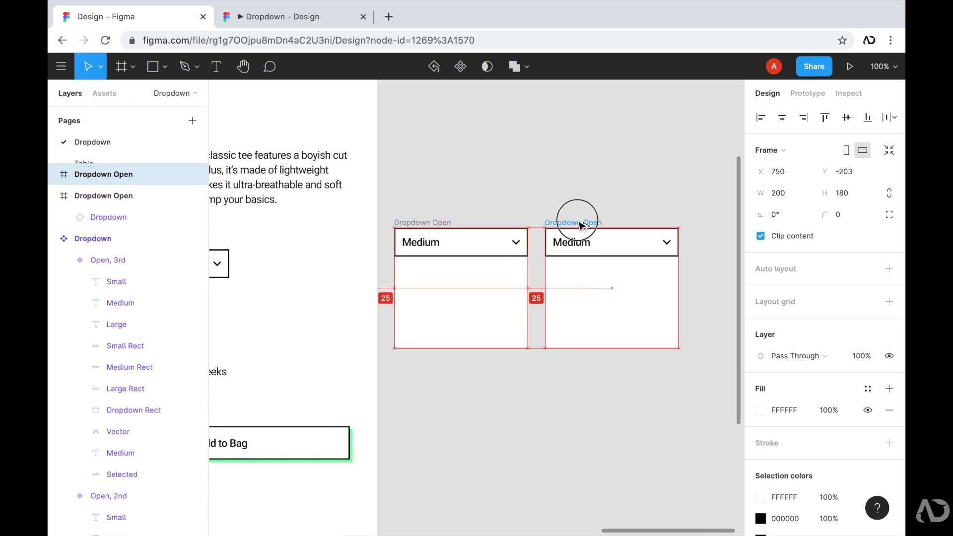
pyautogui.hscroll(4, 576, 218)
pyautogui.moveTo(470, 219); pyautogui.dragTo(614, 226)
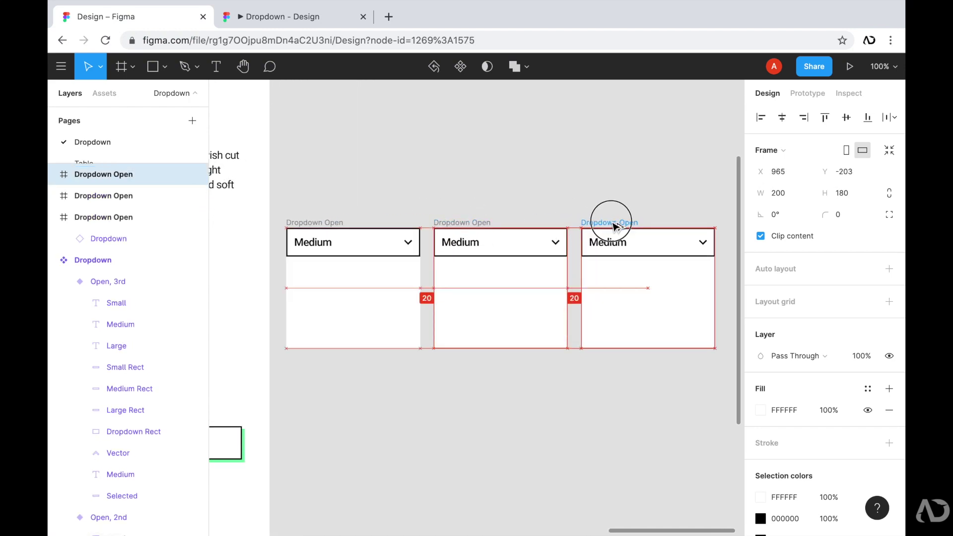
pyautogui.hscroll(3, 609, 218)
pyautogui.moveTo(532, 228); pyautogui.dragTo(673, 224)
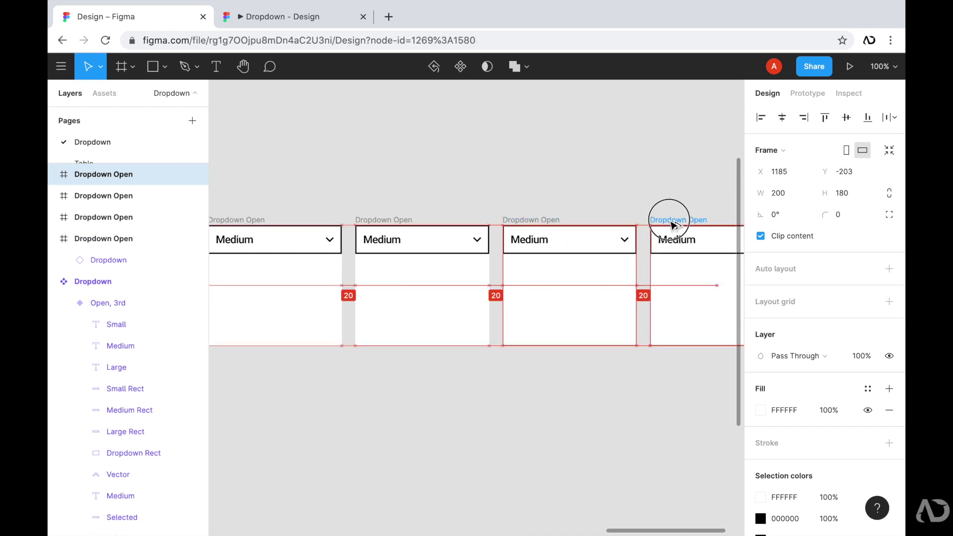
# Rename the copies 'Dropdown Open 1st', '2nd' and '3rd' in Layers
pyautogui.click(372, 238)
pyautogui.doubleClick(144, 217)
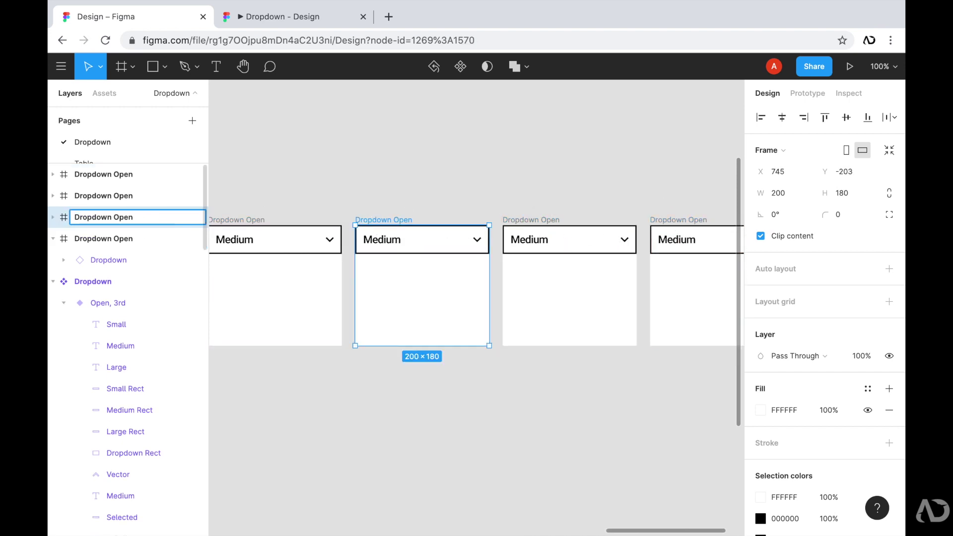
pyautogui.press('Return')
pyautogui.click(133, 196)
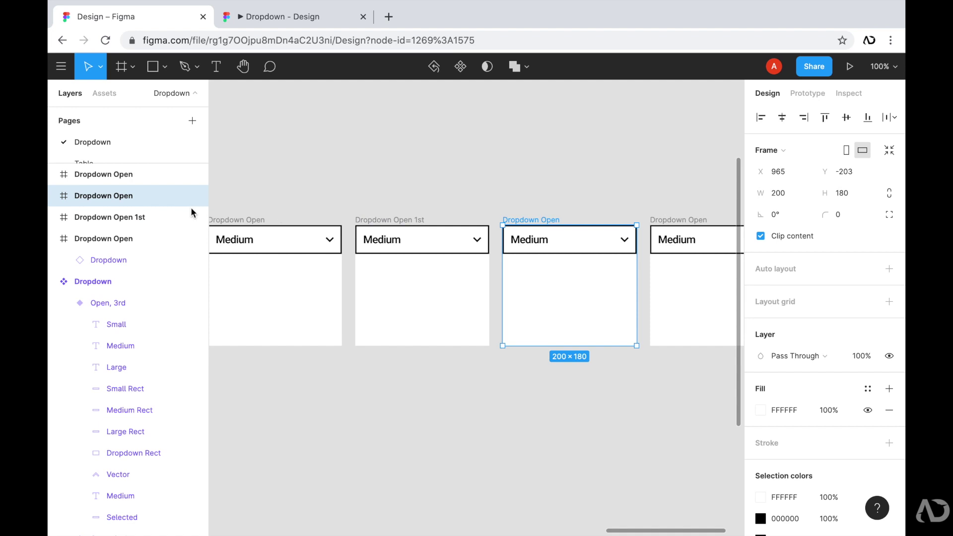
pyautogui.doubleClick(133, 198)
pyautogui.press('Right')
pyautogui.press('Return')
pyautogui.click(666, 218)
pyautogui.doubleClick(123, 175)
pyautogui.press('Right')
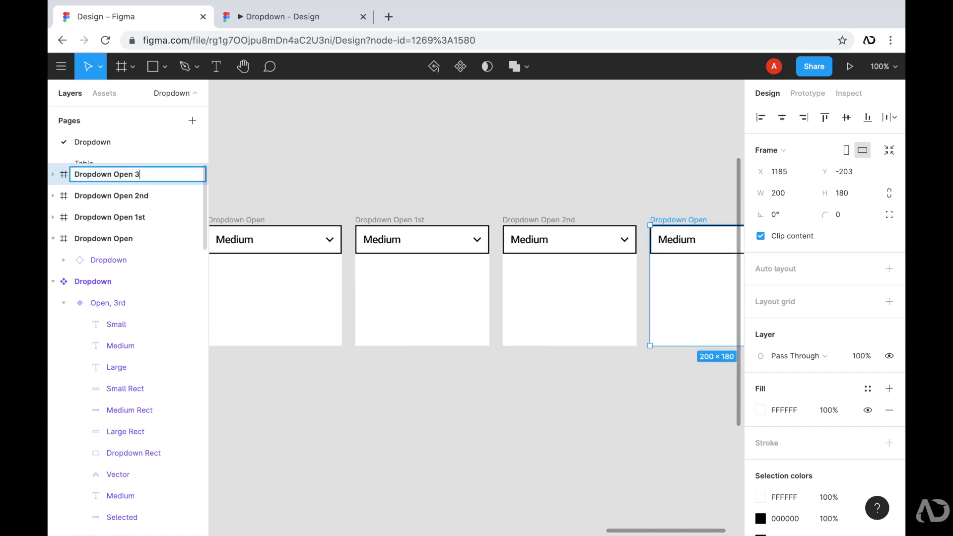
pyautogui.write('3rd')
pyautogui.press('Return')
pyautogui.click(347, 191)
pyautogui.hscroll(-2, 347, 192)
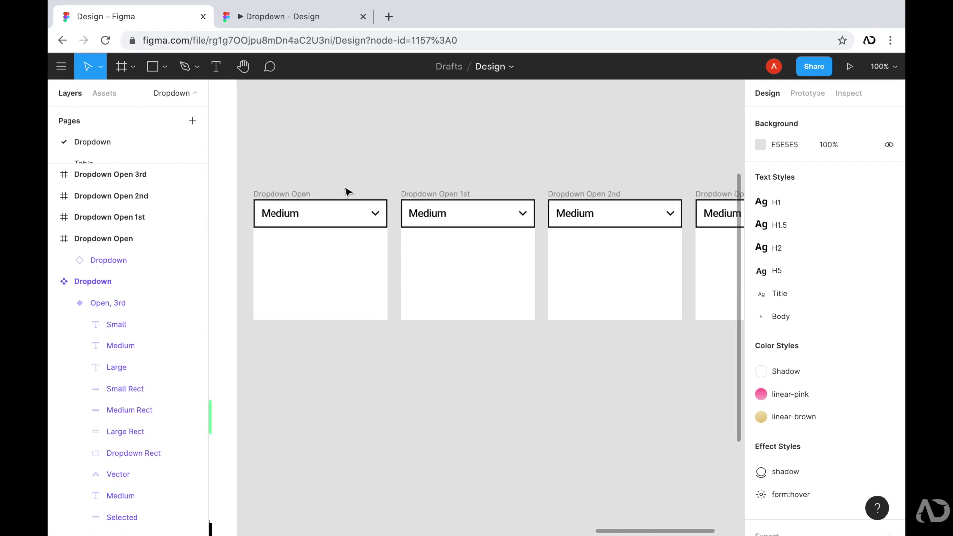
pyautogui.click(324, 220)
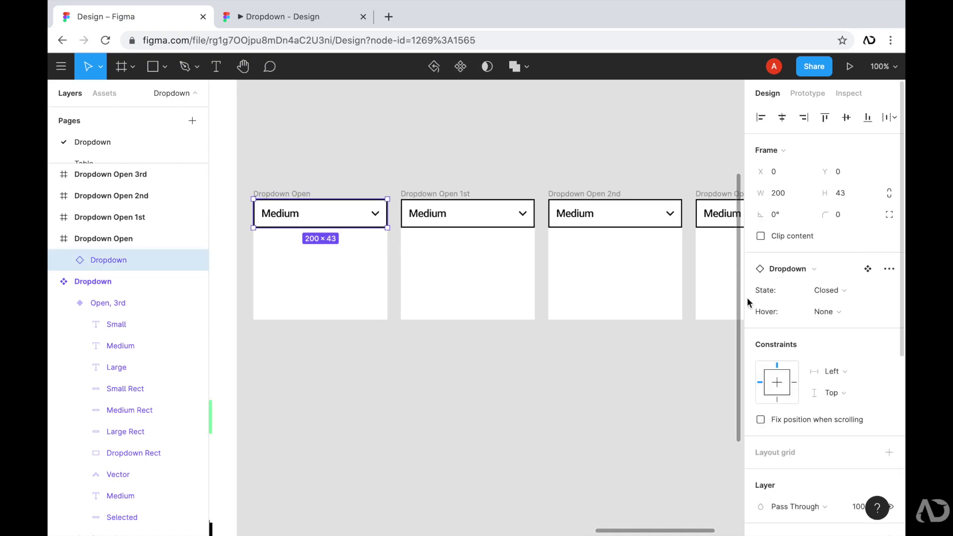
# Set the Dropdown Open dropdown to Open, and the 1st frame's to Open with Hover 1st
pyautogui.click(815, 292)
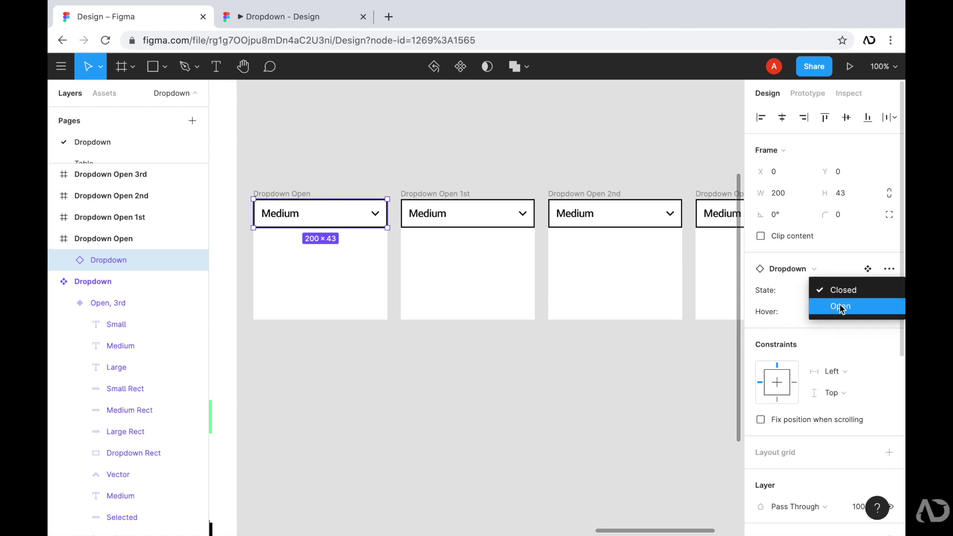
pyautogui.click(841, 308)
pyautogui.click(470, 221)
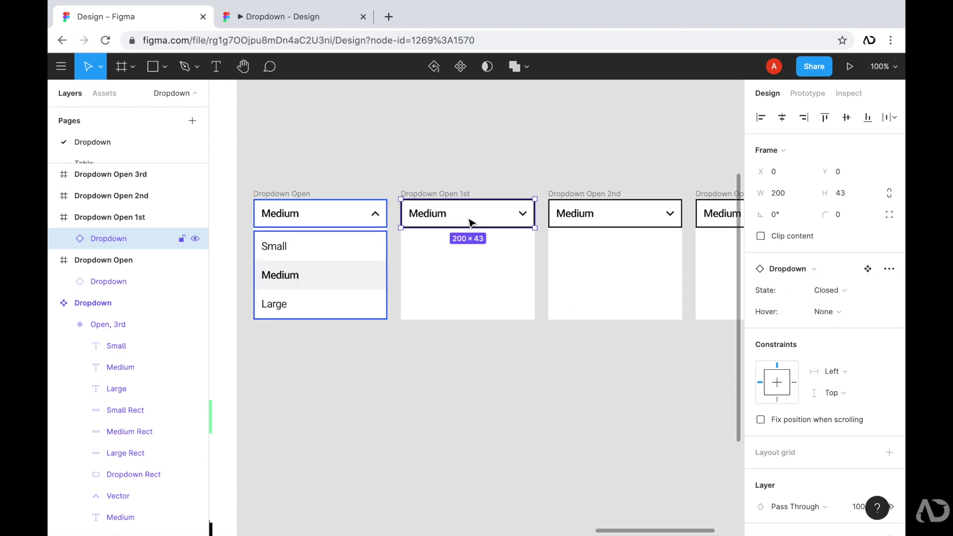
pyautogui.click(826, 295)
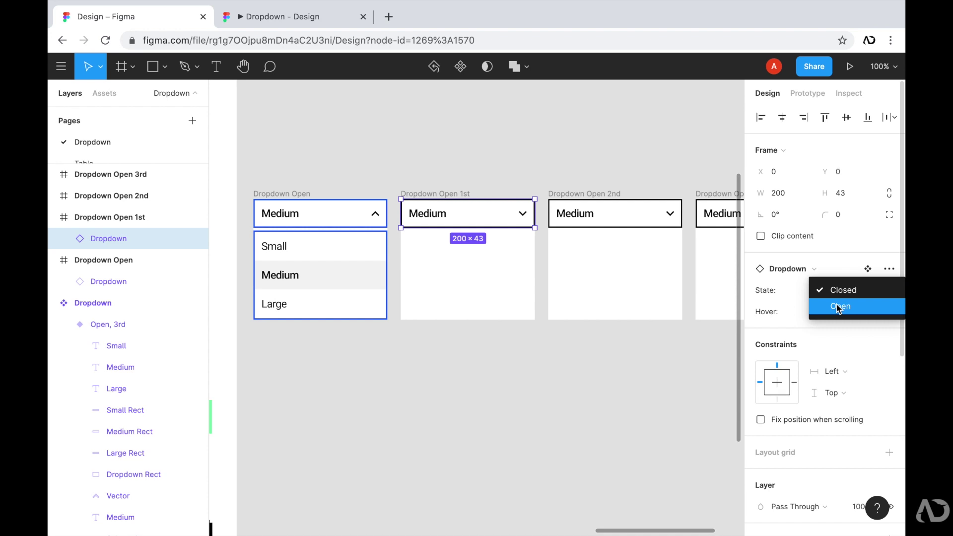
pyautogui.click(839, 305)
pyautogui.click(822, 317)
pyautogui.click(835, 325)
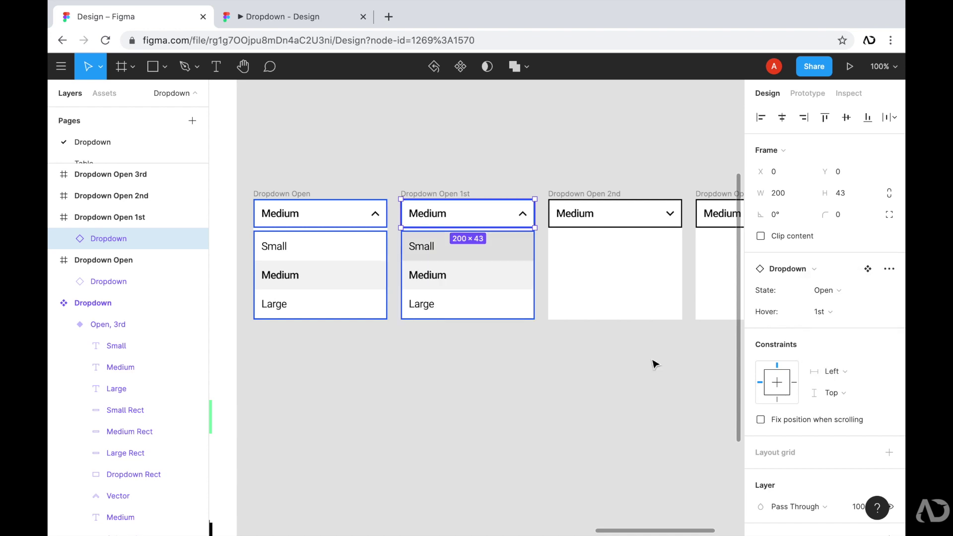
pyautogui.click(654, 362)
# Set the 2nd and 3rd frames' dropdowns to Open with Hover 2nd and 3rd
pyautogui.hscroll(5, 526, 233)
pyautogui.click(526, 218)
pyautogui.click(836, 291)
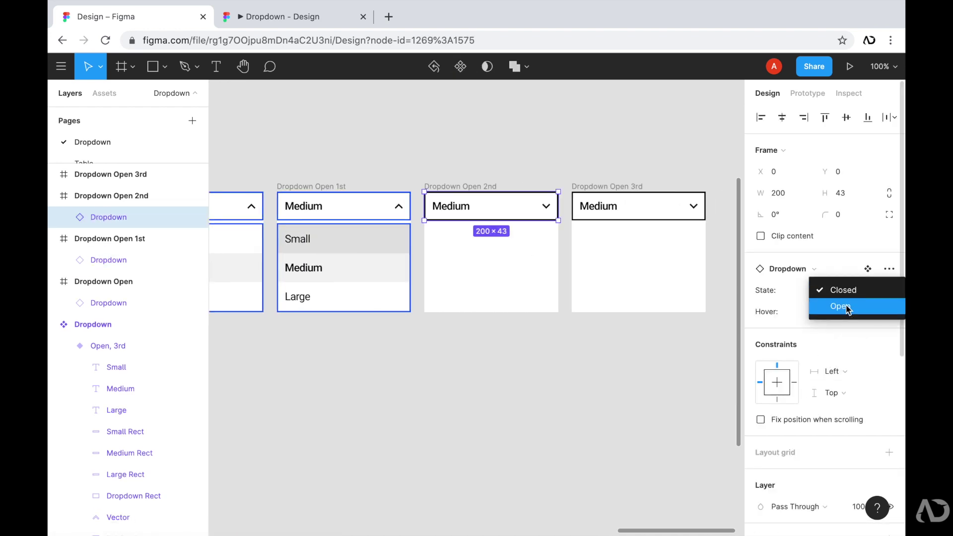
pyautogui.click(845, 307)
pyautogui.click(824, 312)
pyautogui.click(839, 342)
pyautogui.click(691, 208)
pyautogui.click(827, 291)
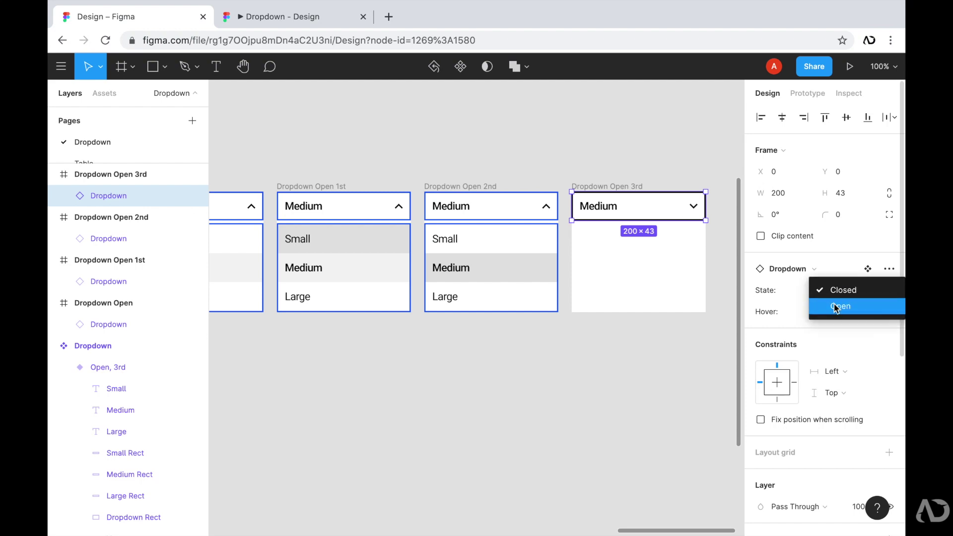
pyautogui.click(838, 306)
pyautogui.click(824, 311)
pyautogui.click(845, 360)
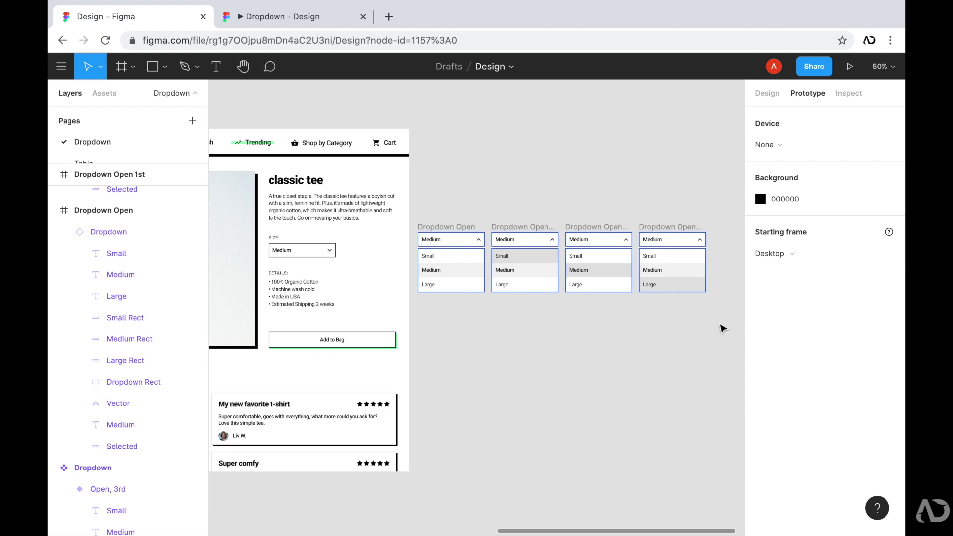
# Give the Size dropdown an On click → Open overlay interaction targeting Dropdown Open
pyautogui.hotkey('ctrl', '+')
pyautogui.hscroll(-10, 722, 328)
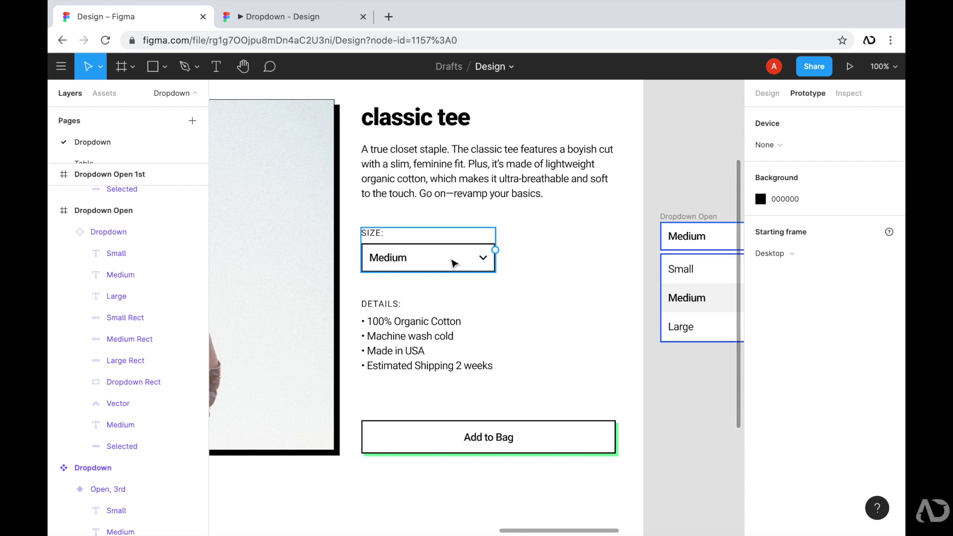
pyautogui.click(453, 263)
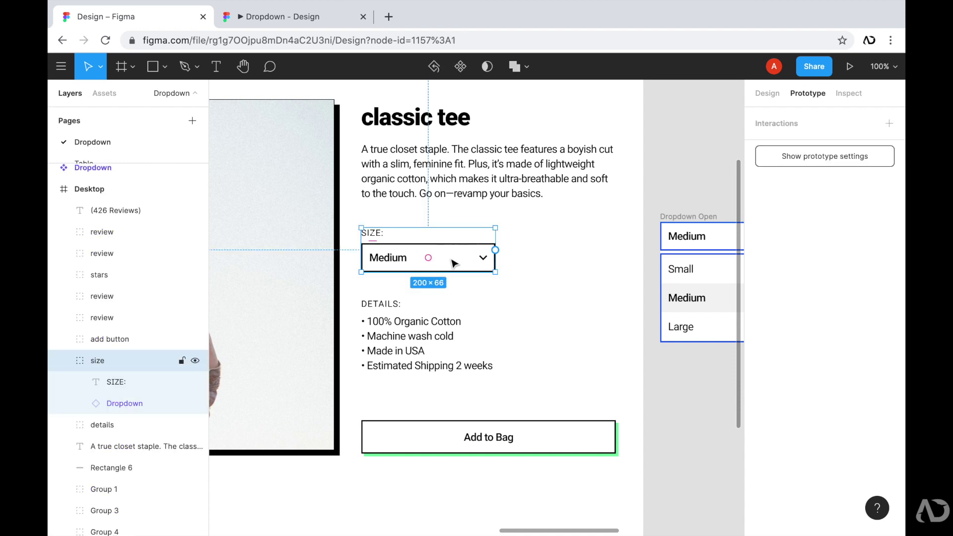
pyautogui.doubleClick(454, 263)
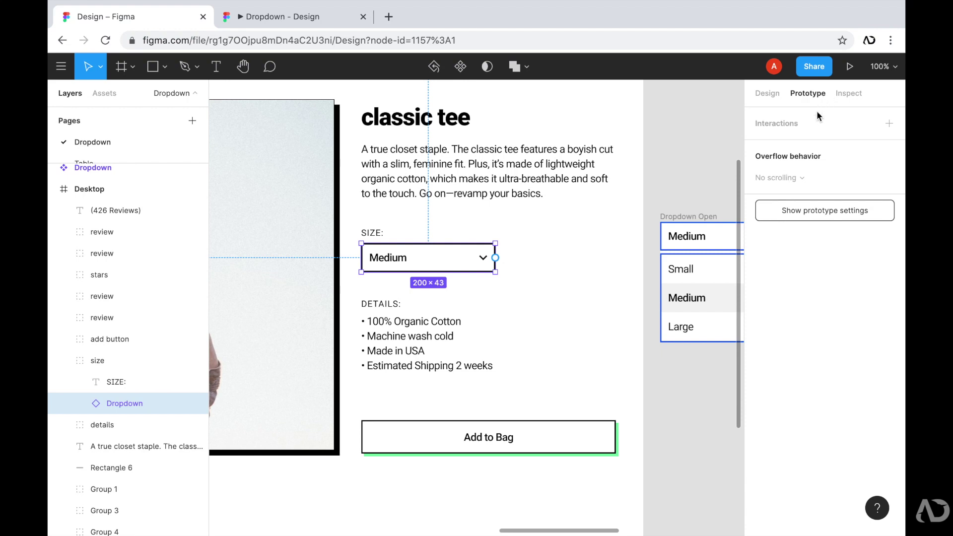
pyautogui.click(889, 124)
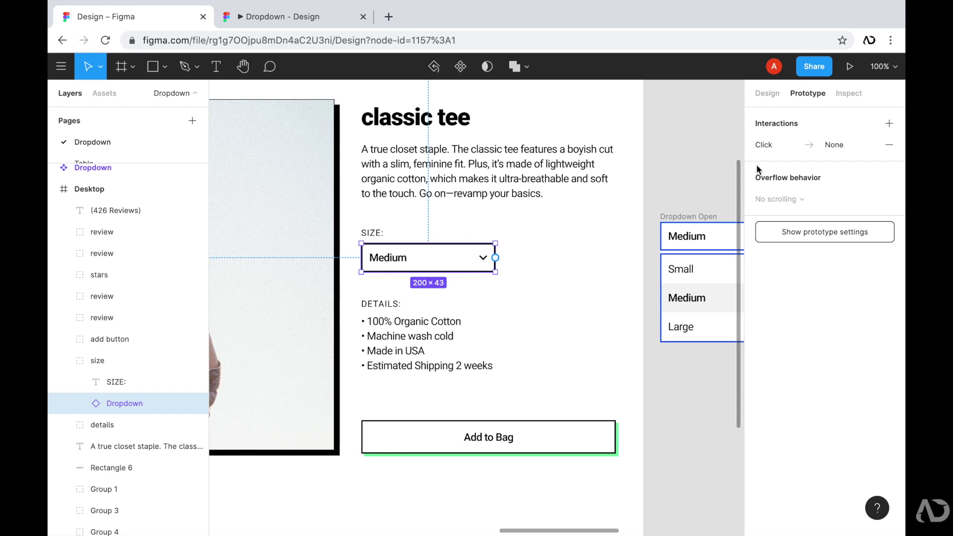
pyautogui.click(836, 144)
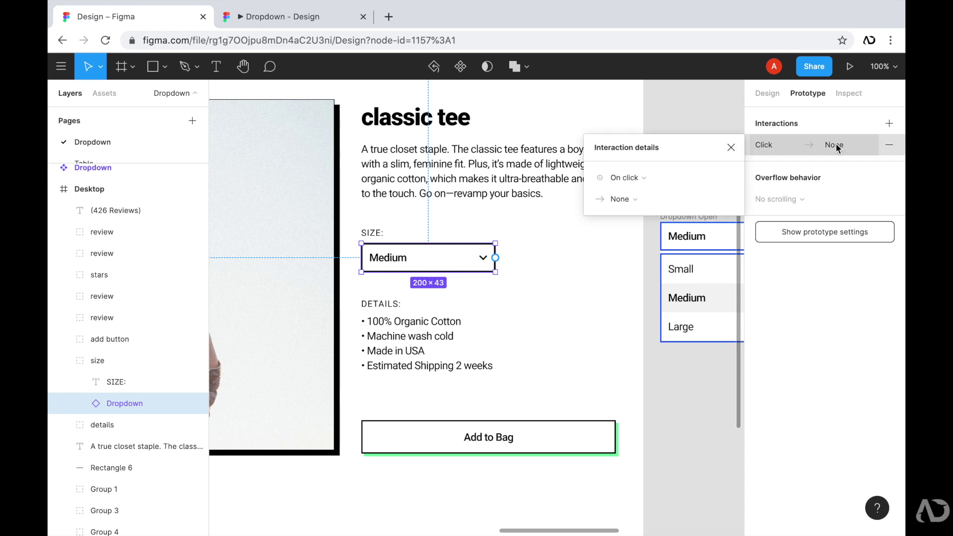
pyautogui.click(622, 200)
pyautogui.click(652, 242)
pyautogui.click(697, 201)
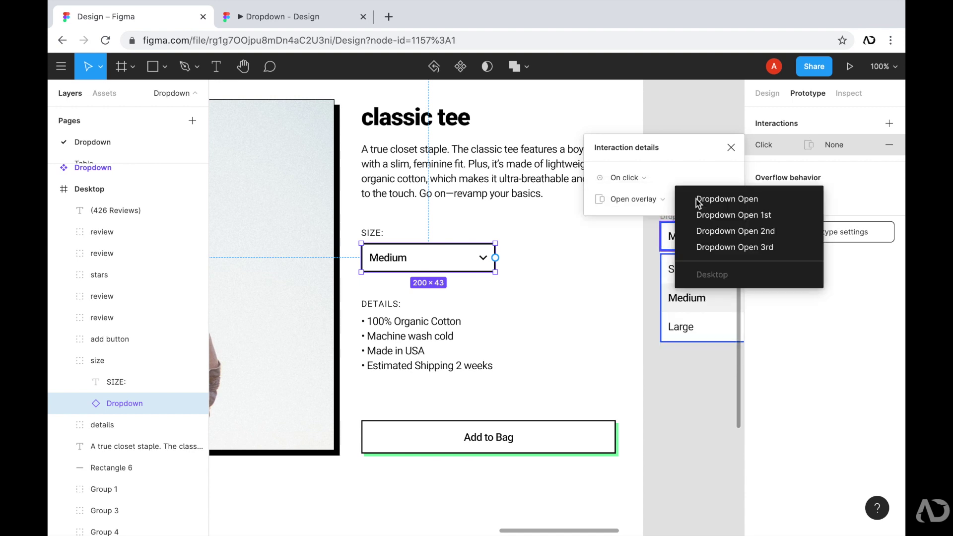
pyautogui.click(755, 200)
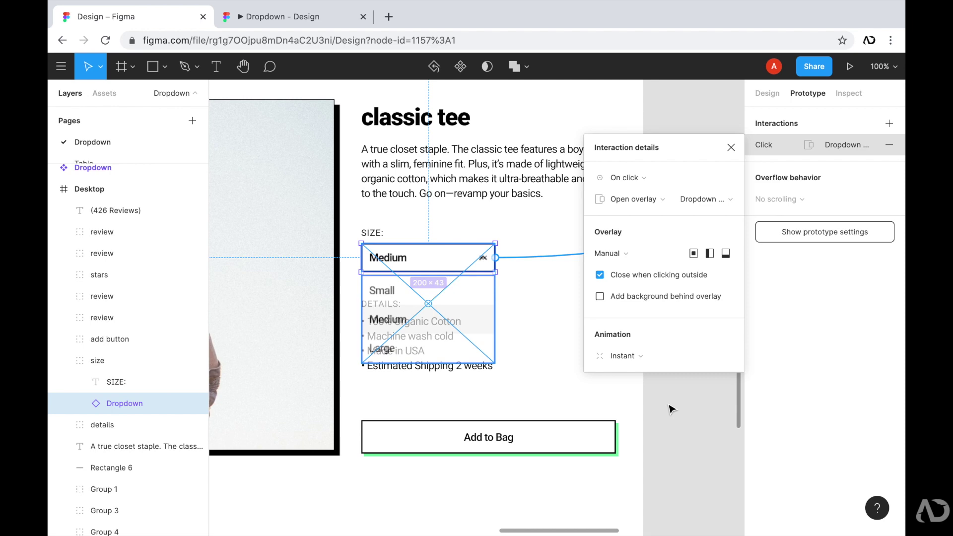
pyautogui.click(680, 431)
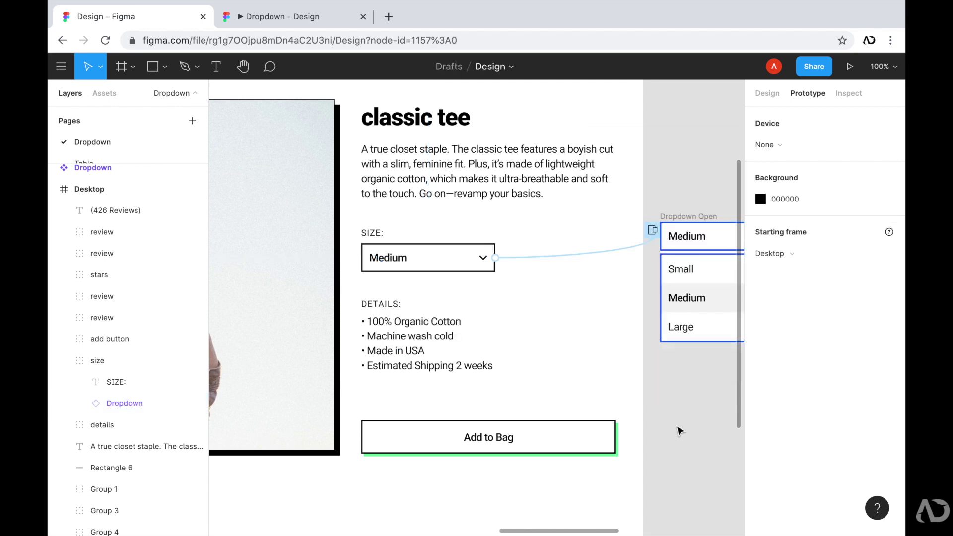
# Link the Small row to Dropdown Open 1st with While hovering → Swap overlay
pyautogui.hscroll(10, 680, 431)
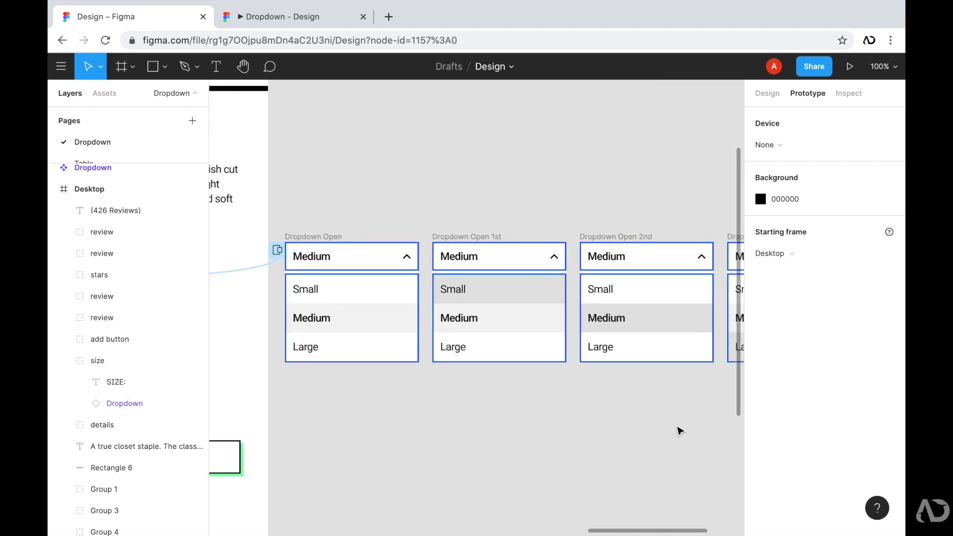
pyautogui.hscroll(1, 437, 396)
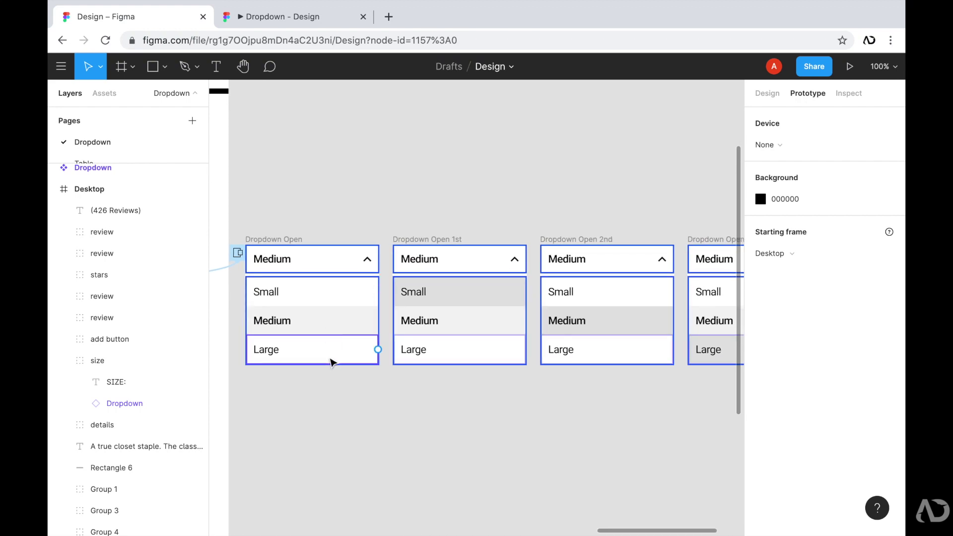
pyautogui.click(277, 239)
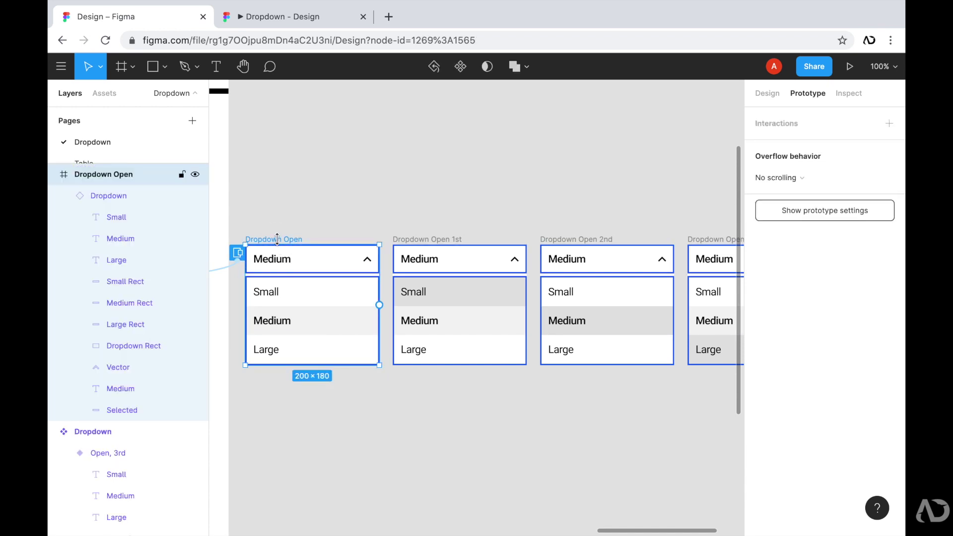
pyautogui.click(320, 293)
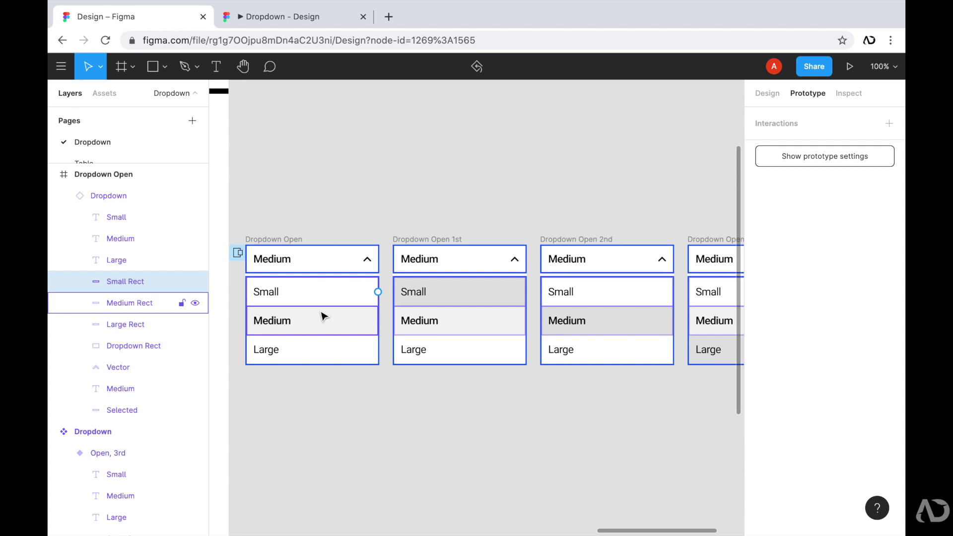
pyautogui.moveTo(379, 291); pyautogui.dragTo(414, 294)
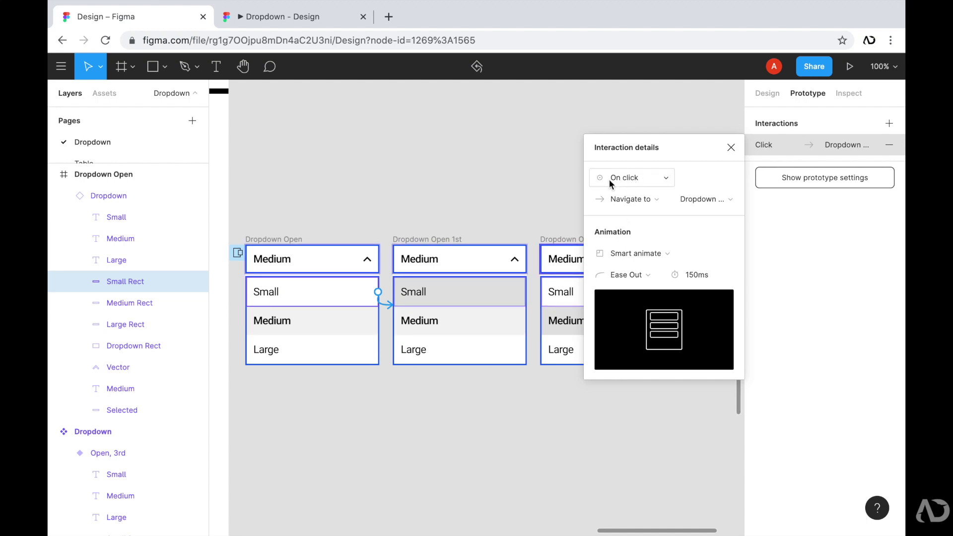
pyautogui.click(662, 182)
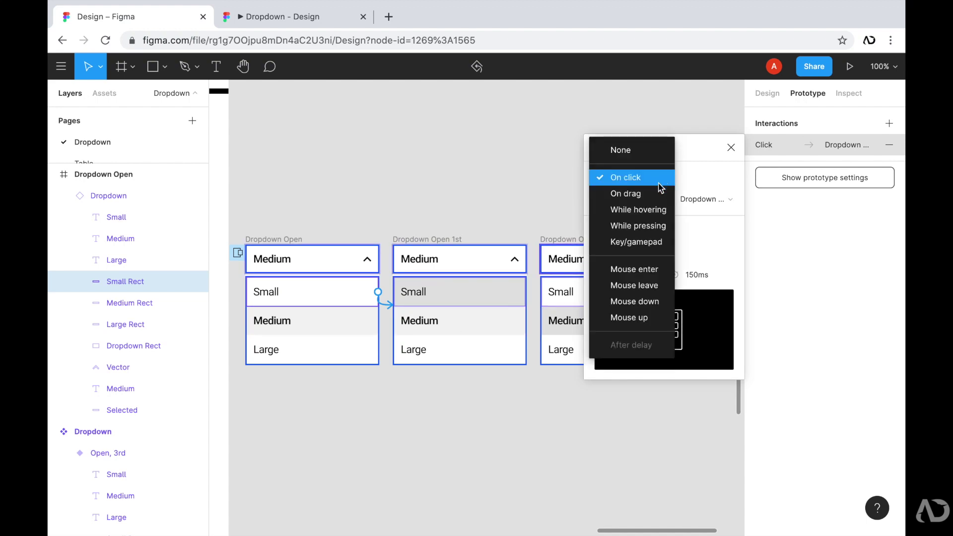
pyautogui.click(654, 210)
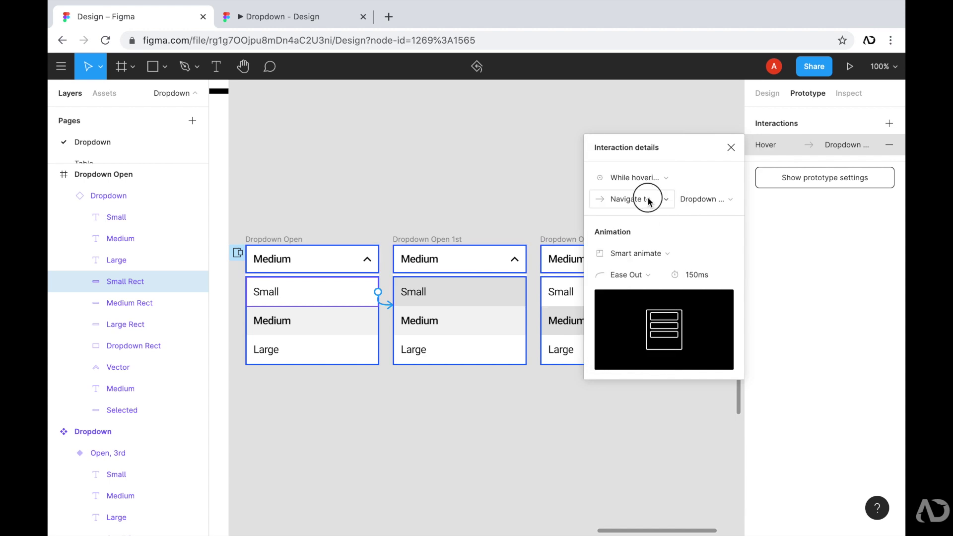
pyautogui.click(650, 201)
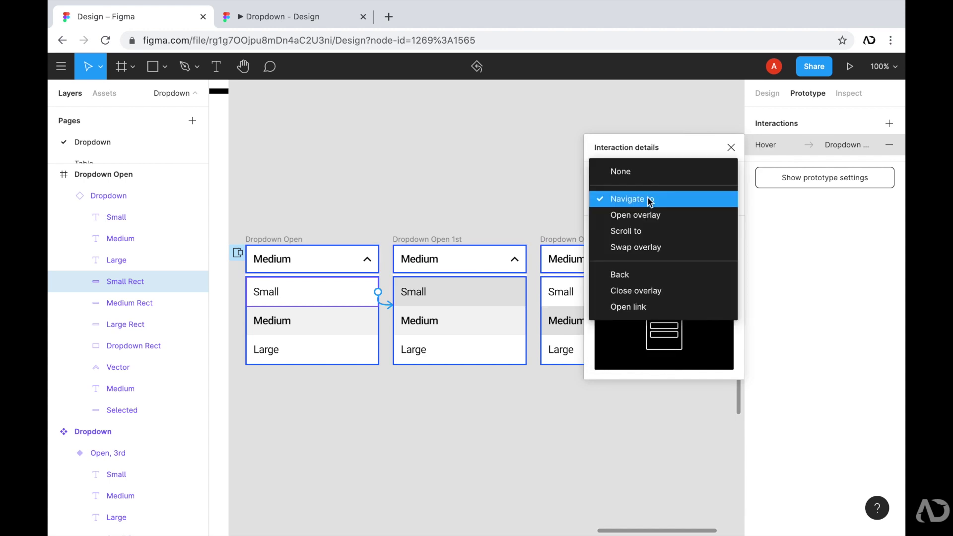
pyautogui.click(656, 248)
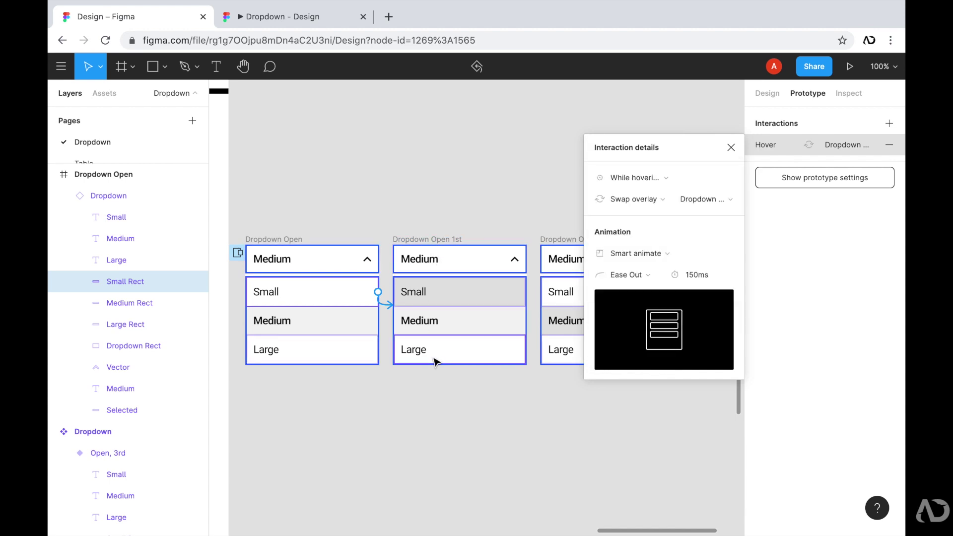
# Link the Medium row to Dropdown Open 2nd with While hovering → Swap overlay
pyautogui.click(362, 326)
pyautogui.moveTo(378, 320); pyautogui.dragTo(563, 321)
pyautogui.click(624, 176)
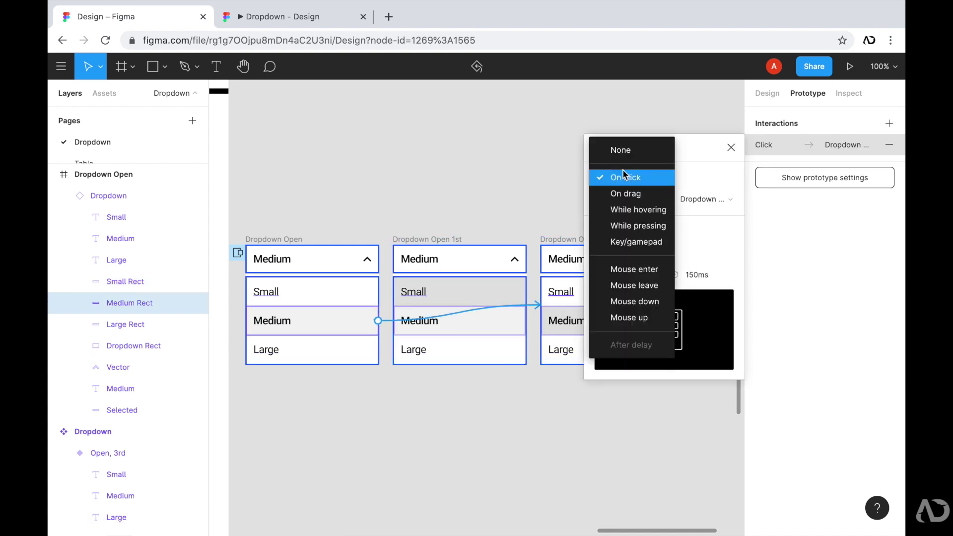
pyautogui.click(638, 210)
pyautogui.click(645, 199)
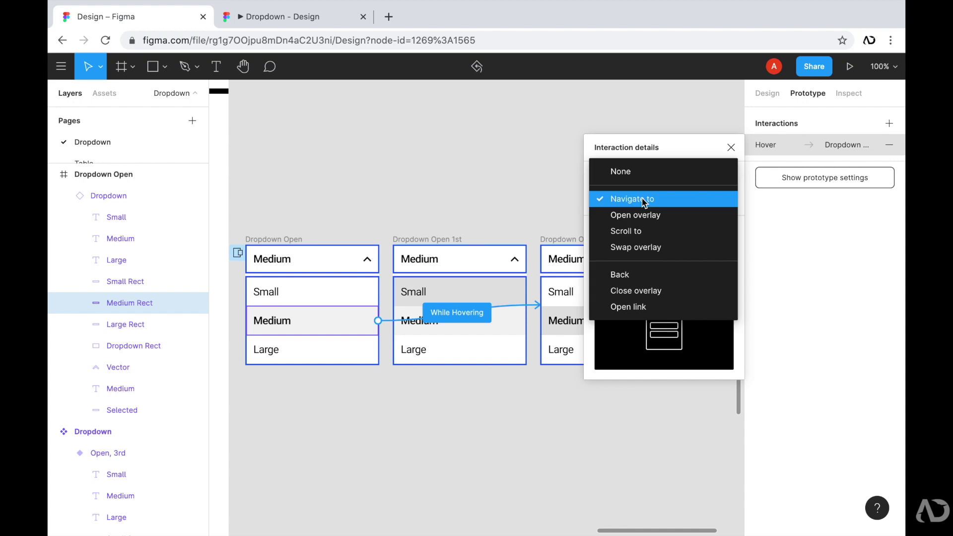
pyautogui.click(636, 247)
pyautogui.press('Escape')
# Link the Large row to Dropdown Open 3rd with While hovering → Swap overlay
pyautogui.click(367, 350)
pyautogui.moveTo(380, 351); pyautogui.dragTo(723, 345)
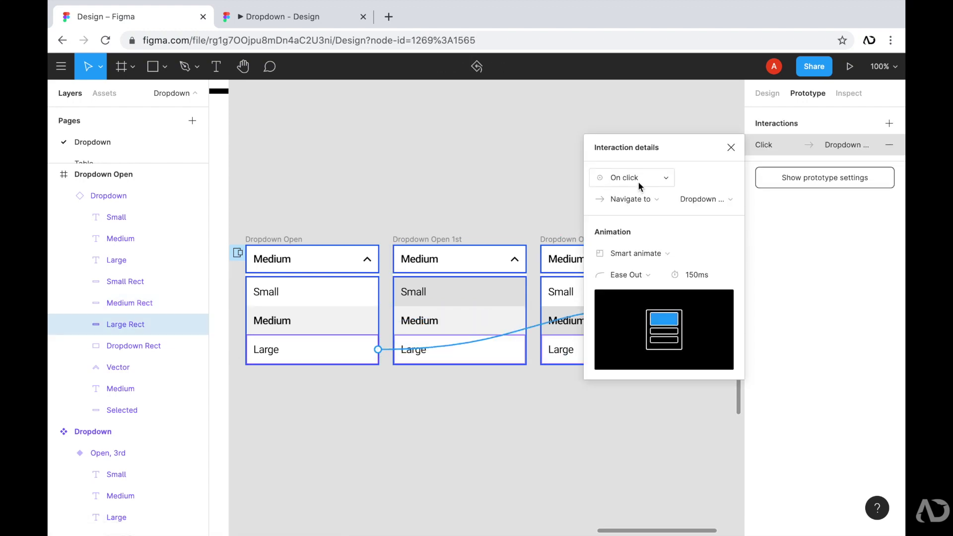
pyautogui.click(639, 185)
pyautogui.click(641, 209)
pyautogui.click(648, 199)
pyautogui.click(659, 251)
pyautogui.click(589, 419)
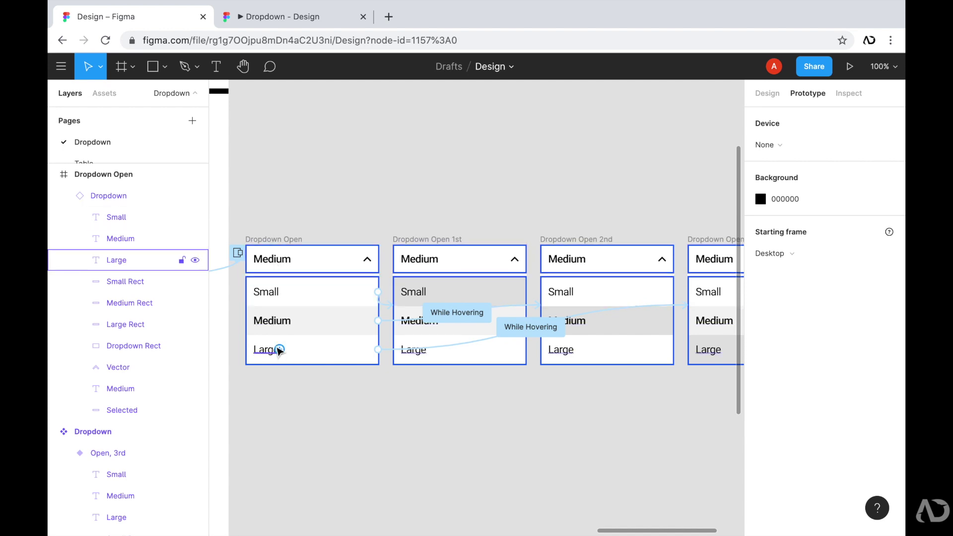
pyautogui.click(286, 243)
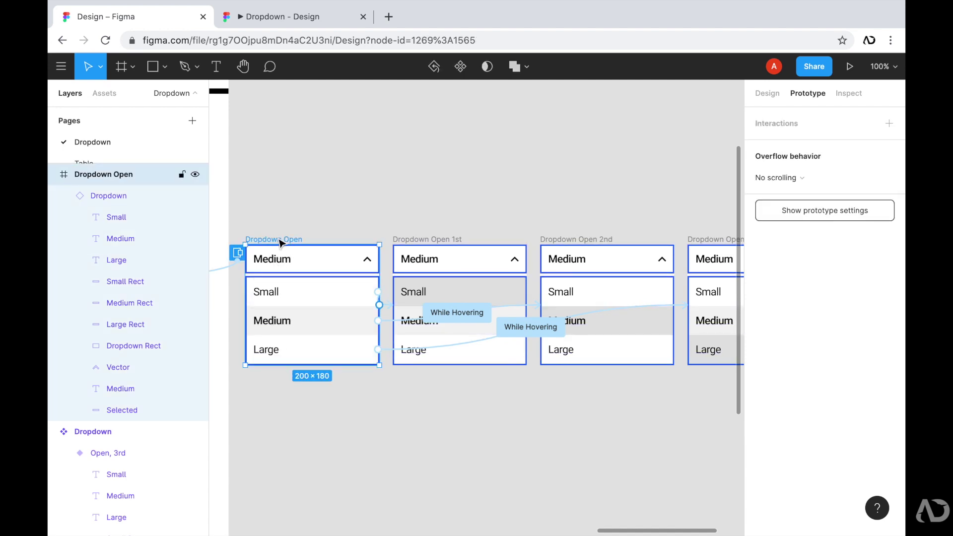
# Add an On click → Close overlay interaction to the Dropdown Open frame
pyautogui.click(889, 123)
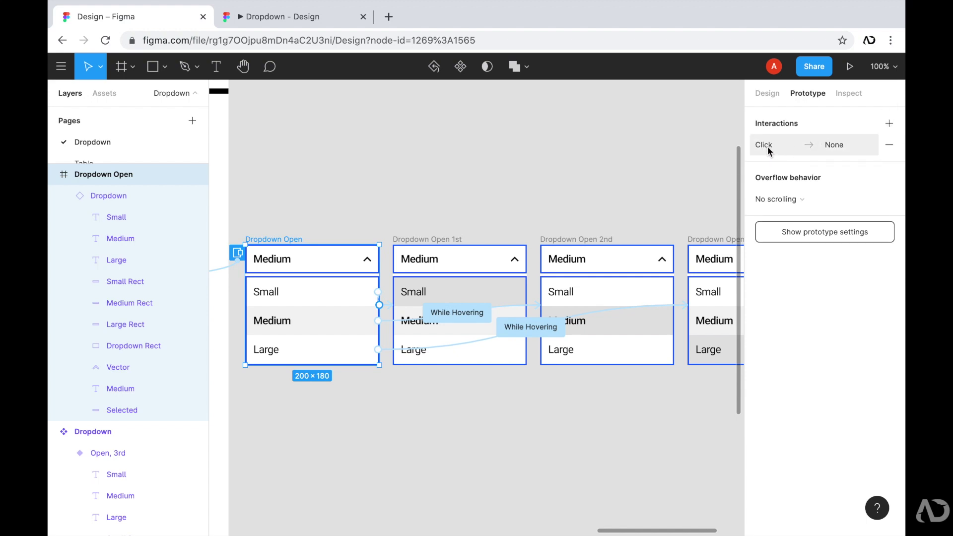
pyautogui.click(836, 145)
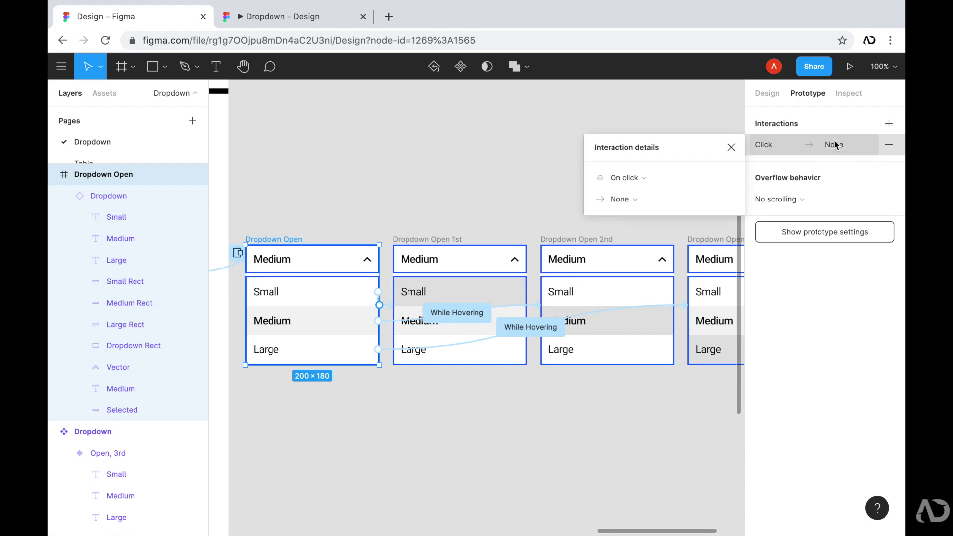
pyautogui.click(636, 200)
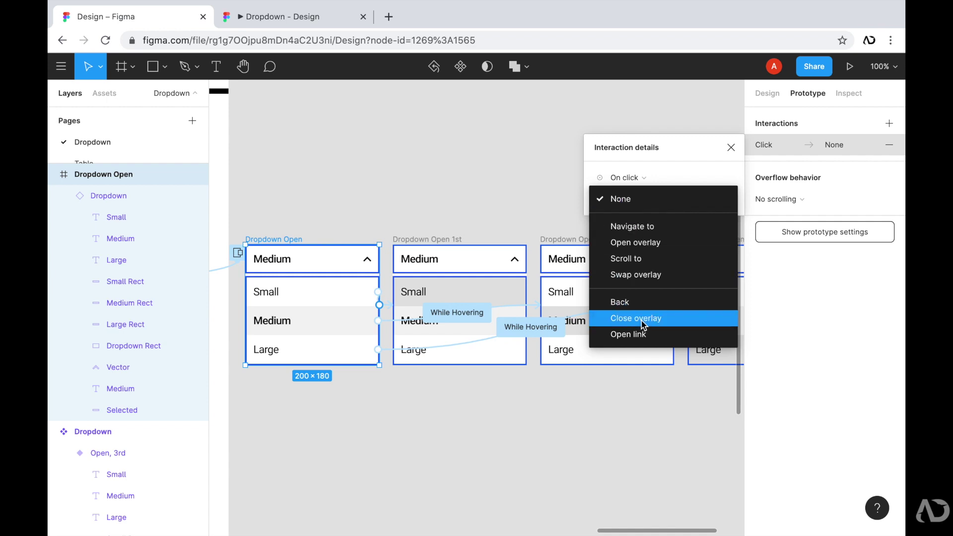
pyautogui.click(666, 320)
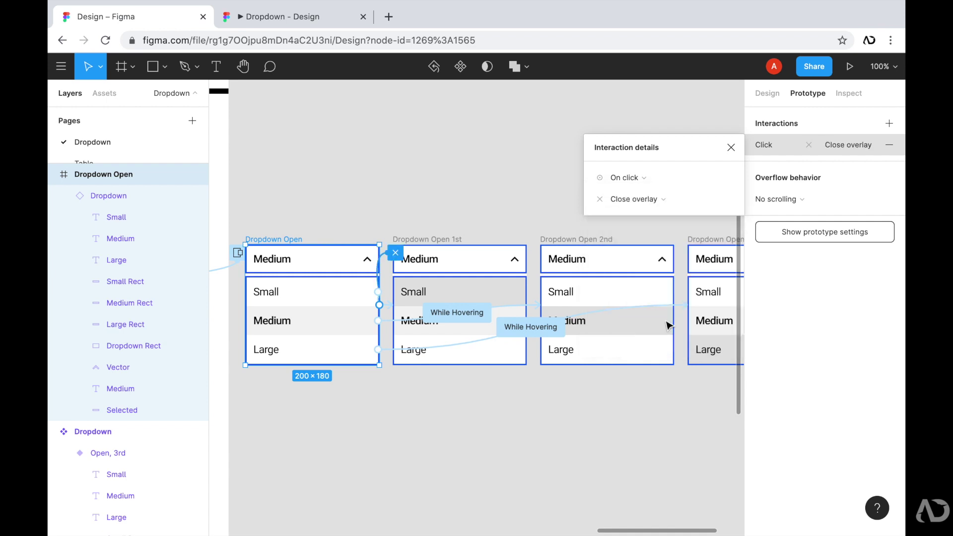
pyautogui.click(607, 459)
pyautogui.hscroll(-15, 606, 462)
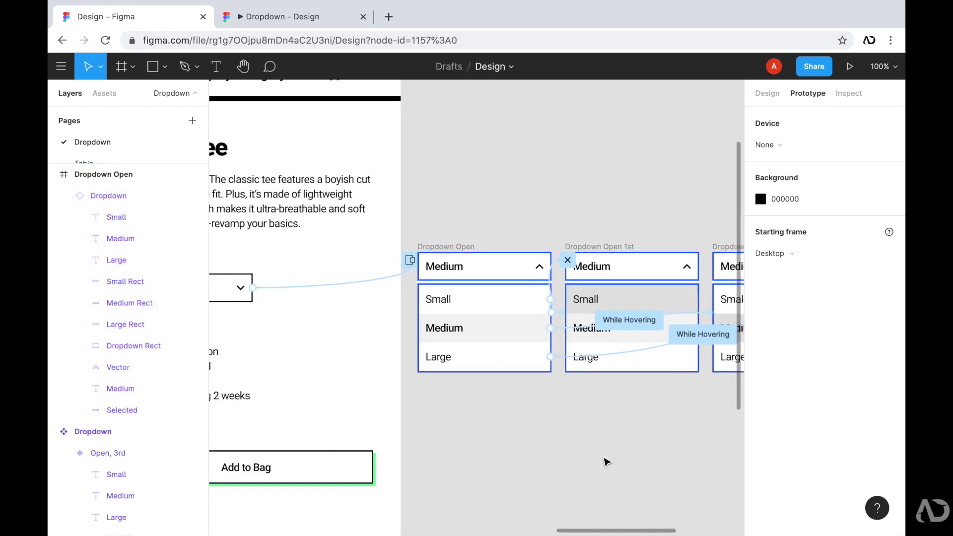
pyautogui.hscroll(-2, 606, 462)
pyautogui.scroll(1, 606, 462)
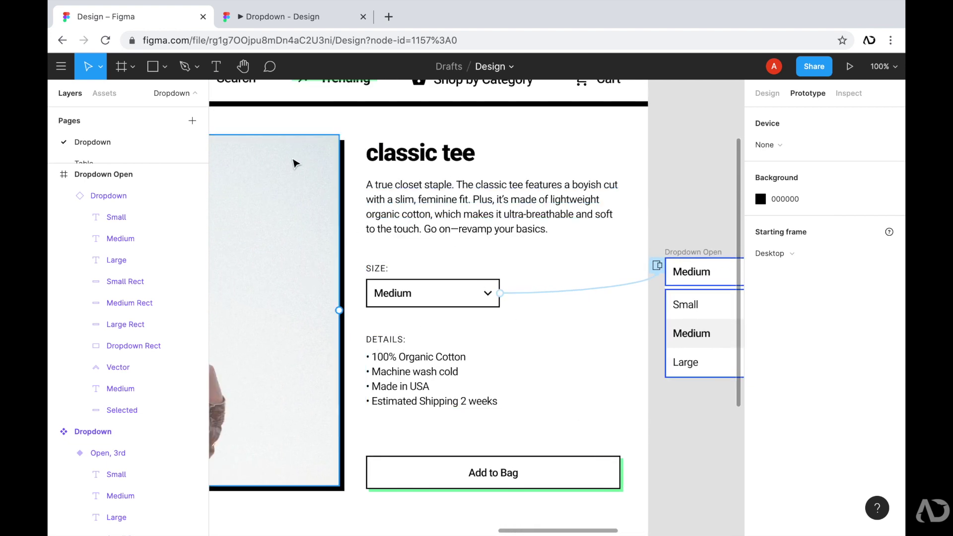
pyautogui.click(274, 19)
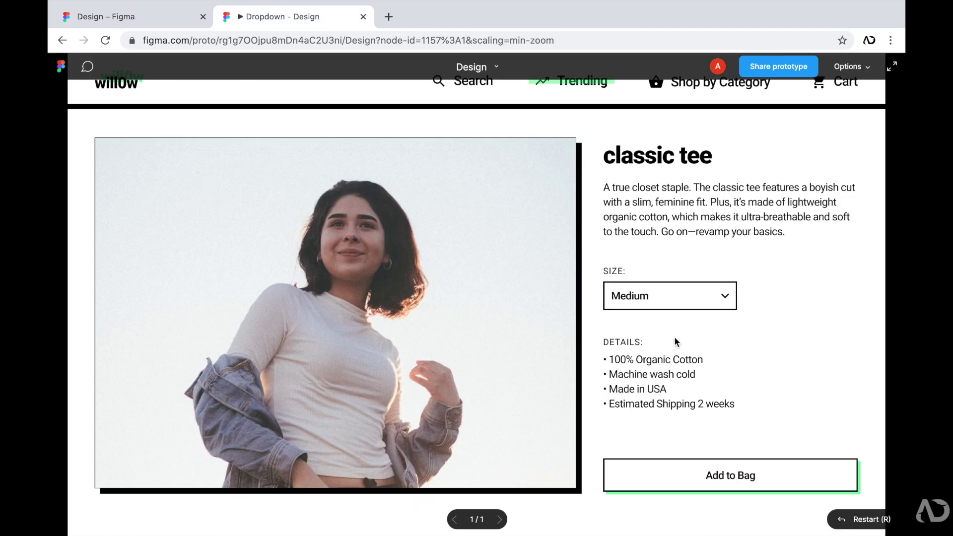
pyautogui.click(725, 306)
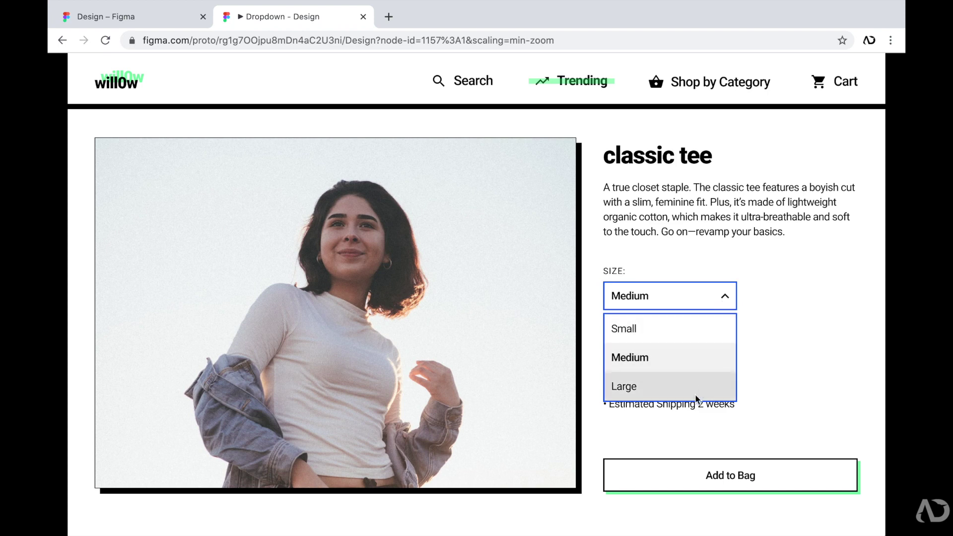
pyautogui.click(189, 17)
pyautogui.hscroll(5, 666, 203)
pyautogui.scroll(-1, 665, 204)
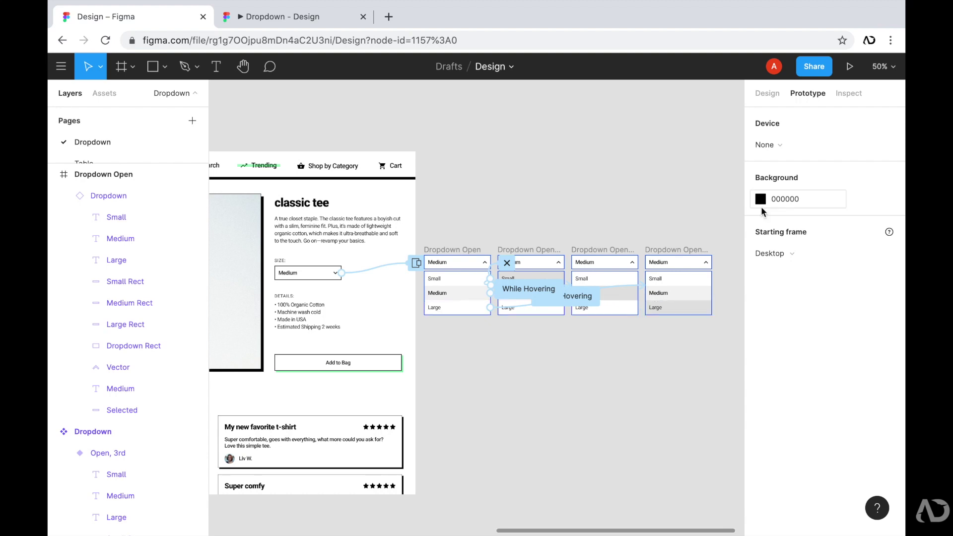
pyautogui.click(315, 276)
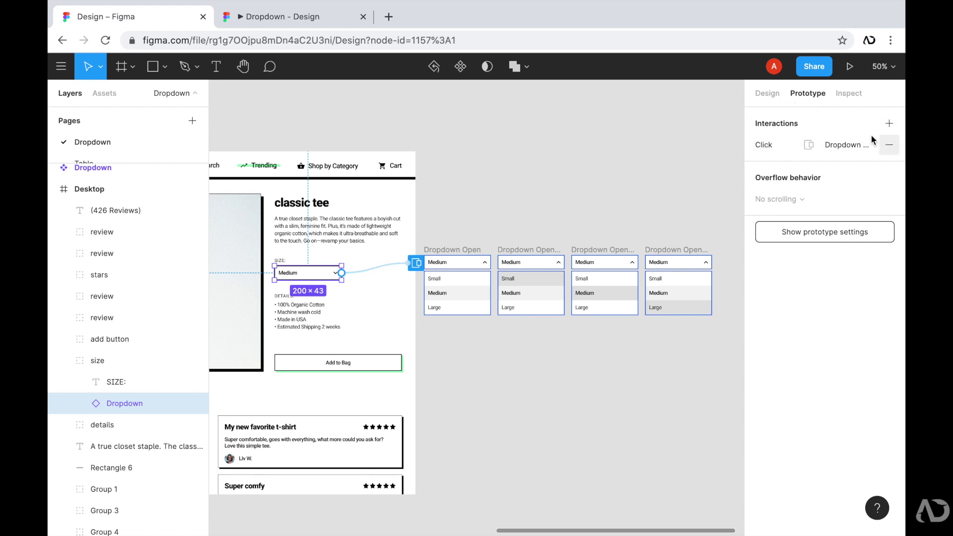
pyautogui.click(781, 149)
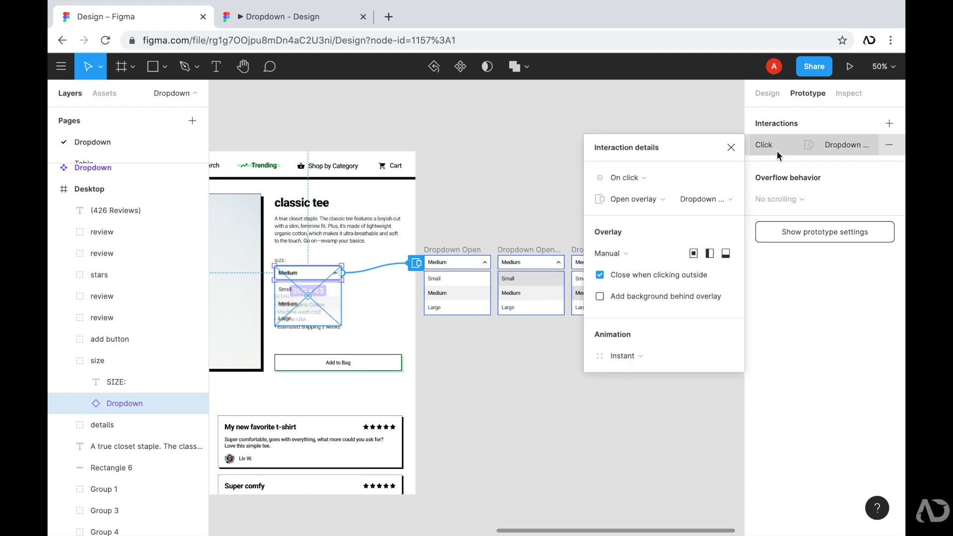
pyautogui.click(629, 200)
pyautogui.click(561, 177)
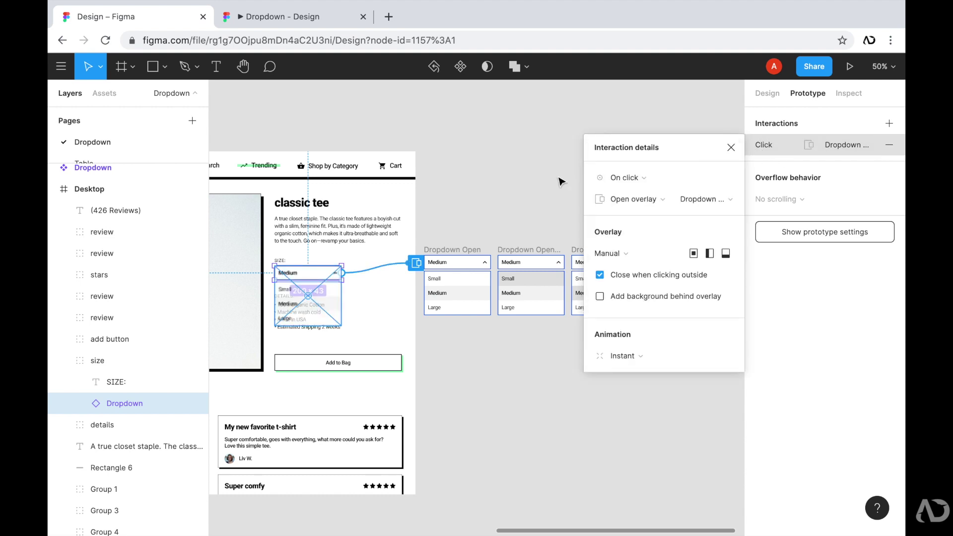
pyautogui.click(734, 145)
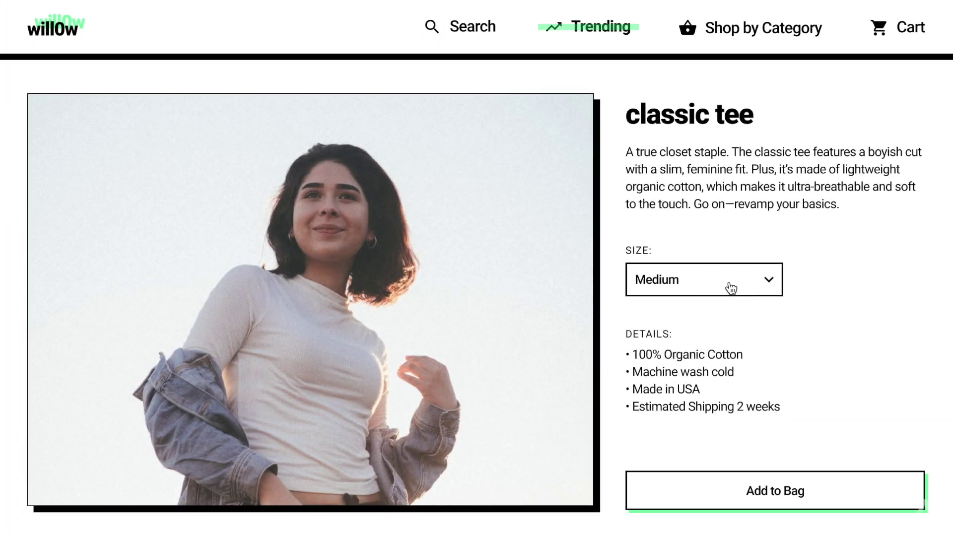
# In the preview, open the Size dropdown to check Small/Medium/Large, then close it on Medium
pyautogui.click(729, 287)
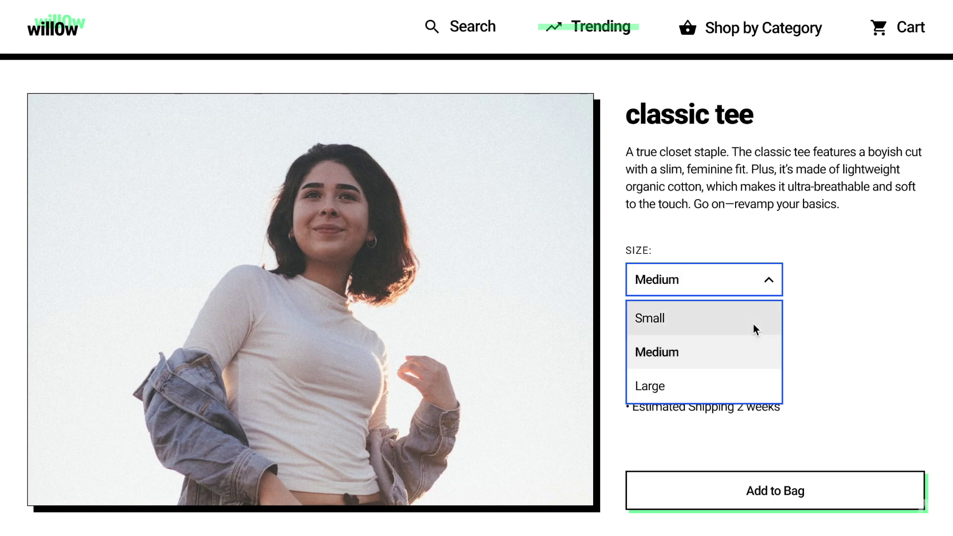
pyautogui.click(740, 281)
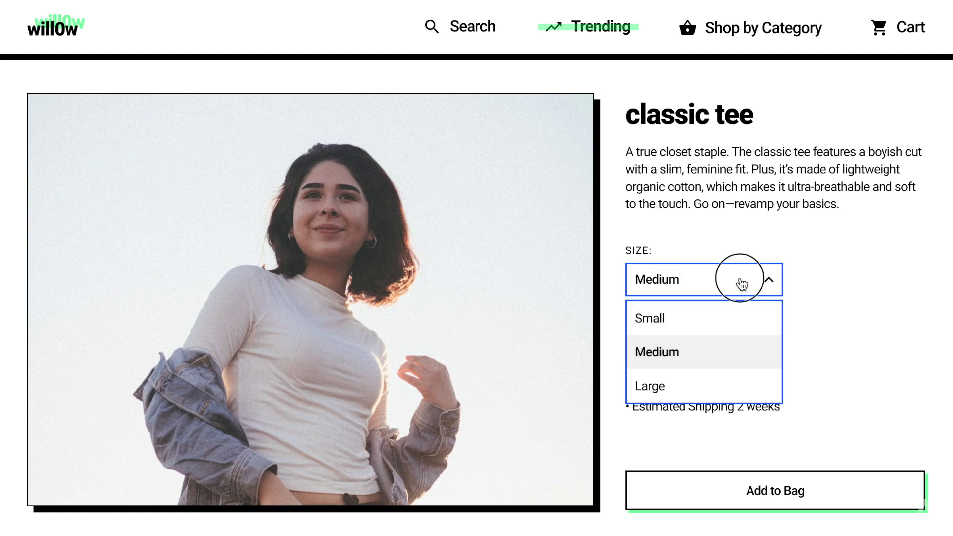